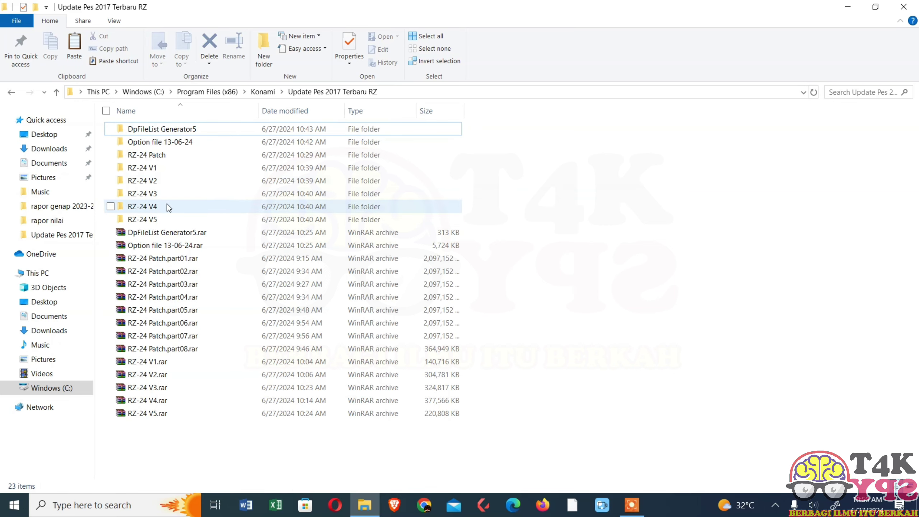
- Copy all the files in the download folder inside RZ-24 Patch
{"action": "double_click", "coordinate": [153, 157]}
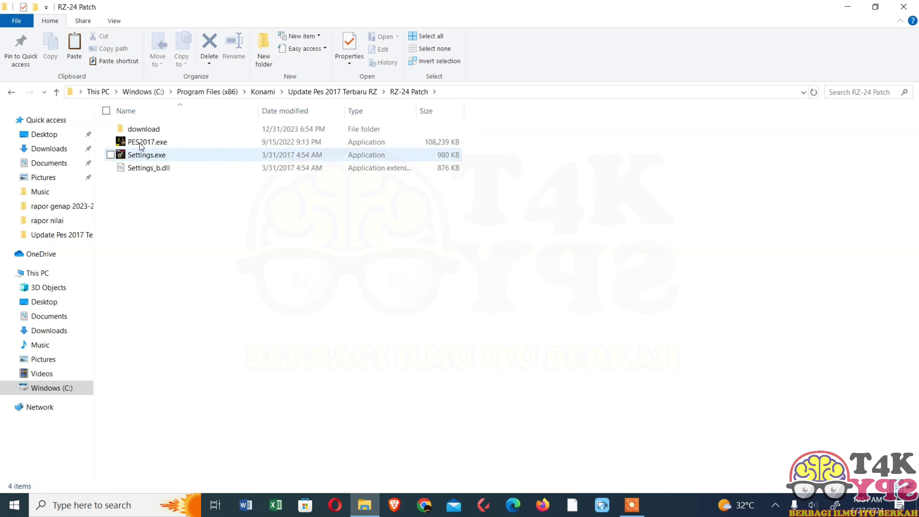
{"action": "left_click", "coordinate": [137, 128]}
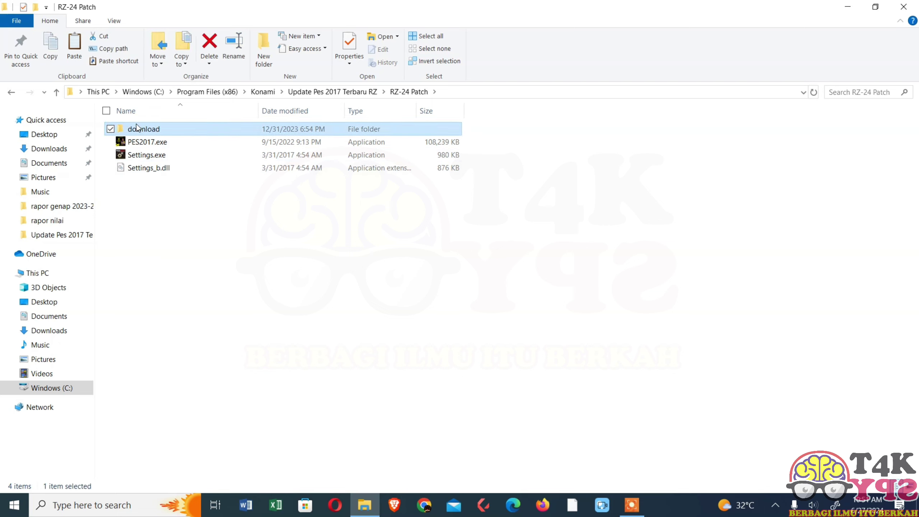
{"action": "left_click", "coordinate": [138, 128]}
{"action": "left_click", "coordinate": [159, 254]}
{"action": "double_click", "coordinate": [149, 134]}
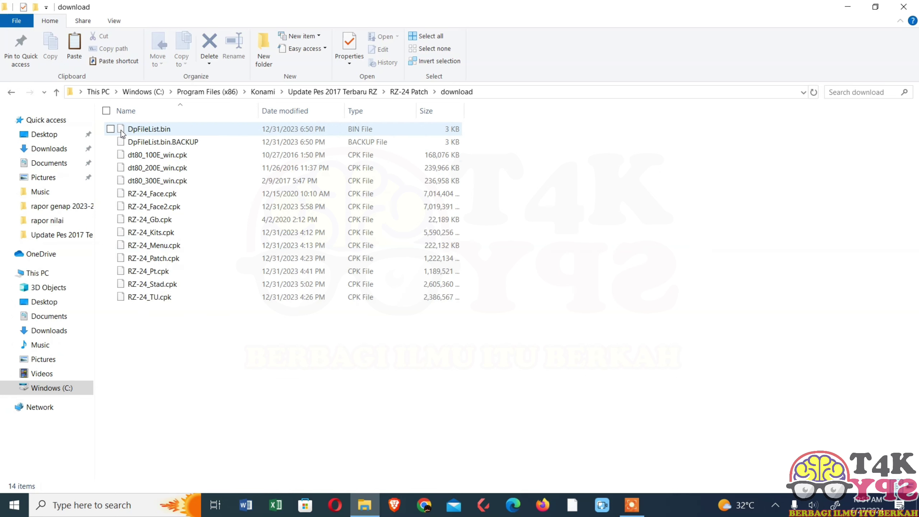
{"action": "left_click_drag", "start_coordinate": [104, 125], "coordinate": [252, 313]}
{"action": "right_click", "coordinate": [202, 237]}
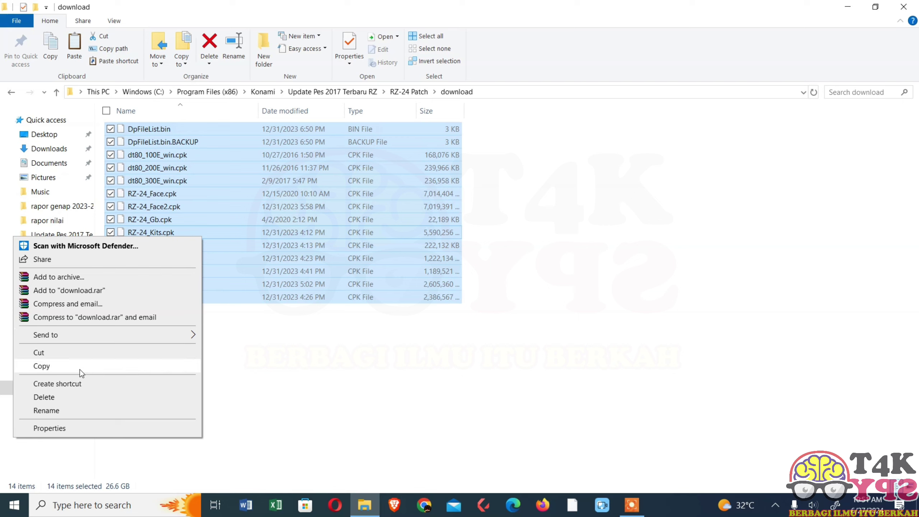
{"action": "left_click", "coordinate": [65, 366]}
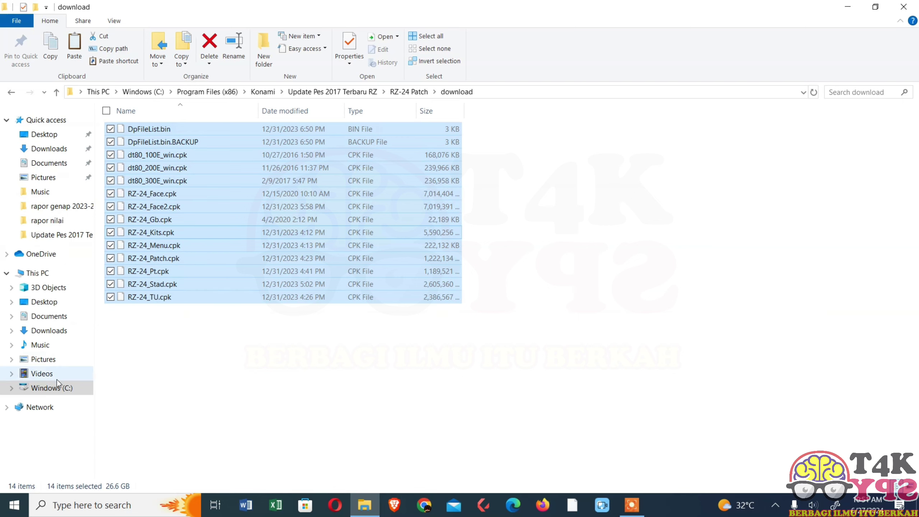
- Paste the copied patch files into the download folder of Pro Evolution Soccer 2017, skipping files with the same names
{"action": "left_click", "coordinate": [8, 93]}
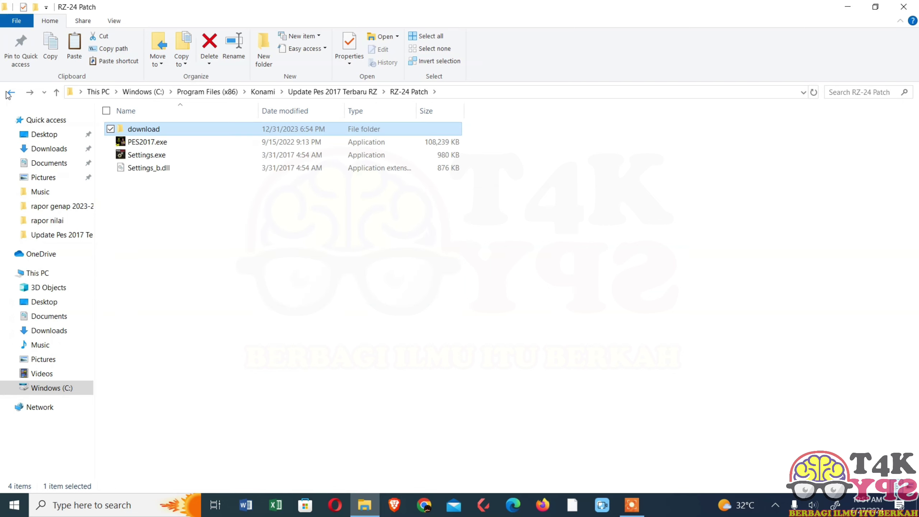
{"action": "left_click", "coordinate": [8, 94]}
{"action": "left_click", "coordinate": [8, 93]}
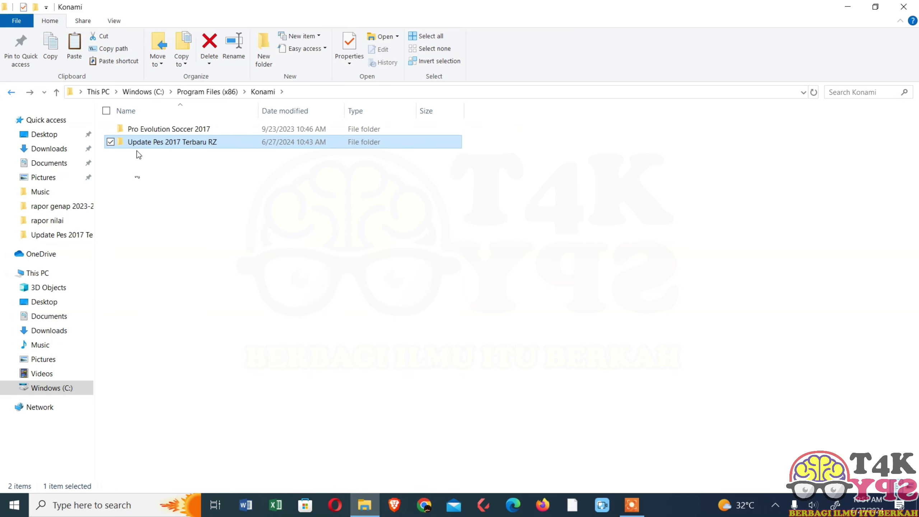
{"action": "double_click", "coordinate": [152, 129]}
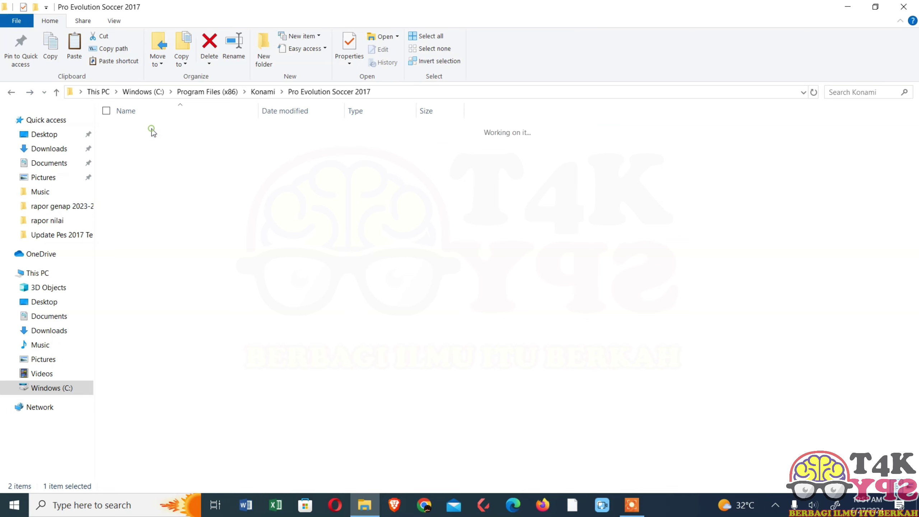
{"action": "double_click", "coordinate": [152, 140]}
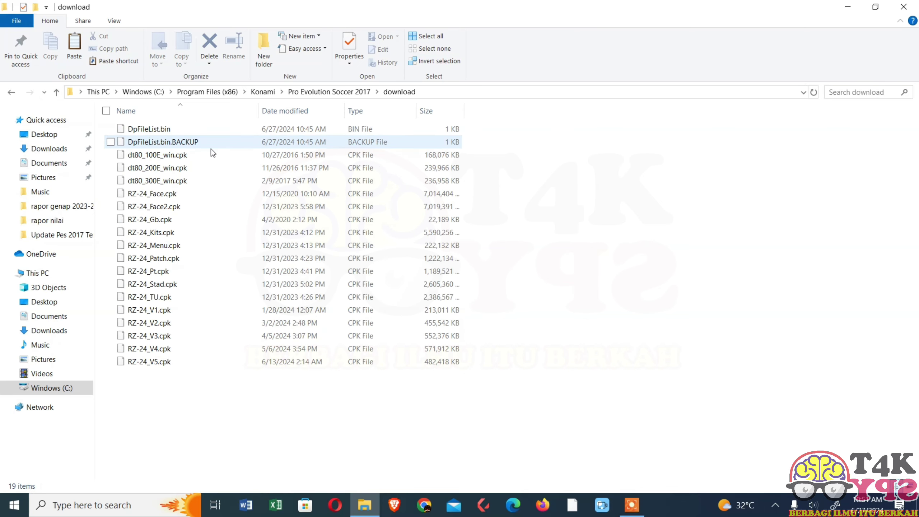
{"action": "right_click", "coordinate": [489, 196]}
{"action": "left_click", "coordinate": [367, 282]}
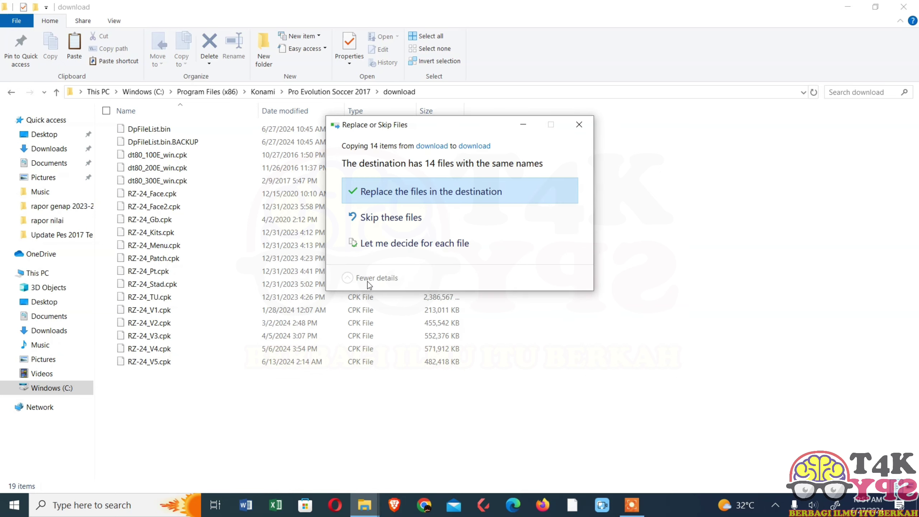
{"action": "left_click", "coordinate": [365, 217]}
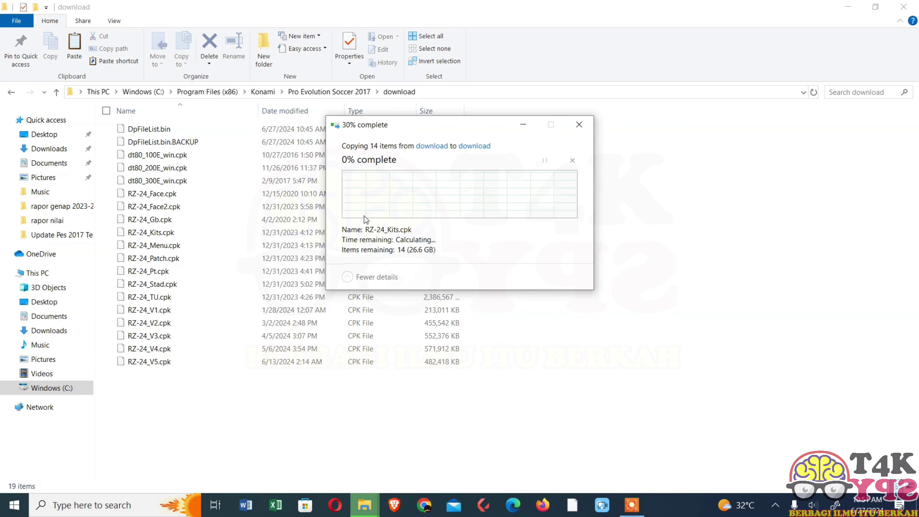
- Copy RZ-24_V1.cpk from the nested RZ-24 V1 folder in Update Pes 2017 Terbaru RZ
{"action": "left_click", "coordinate": [7, 93]}
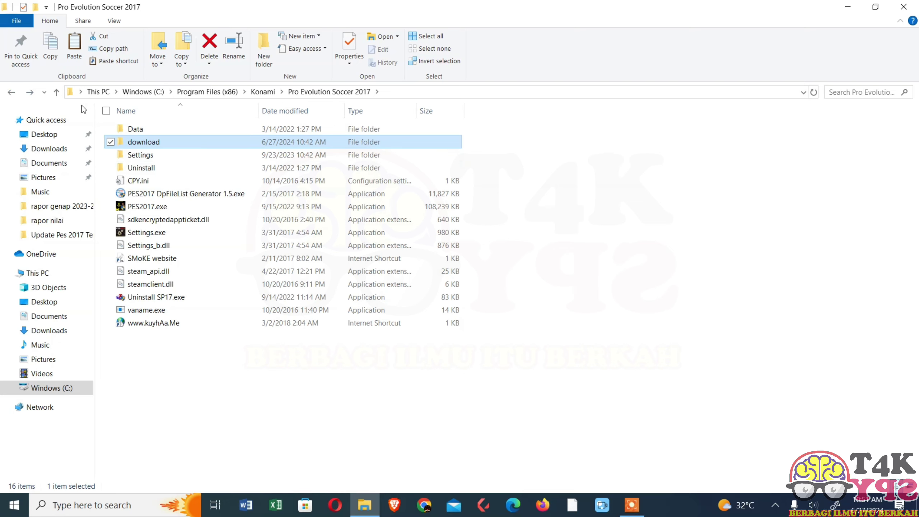
{"action": "left_click", "coordinate": [11, 93]}
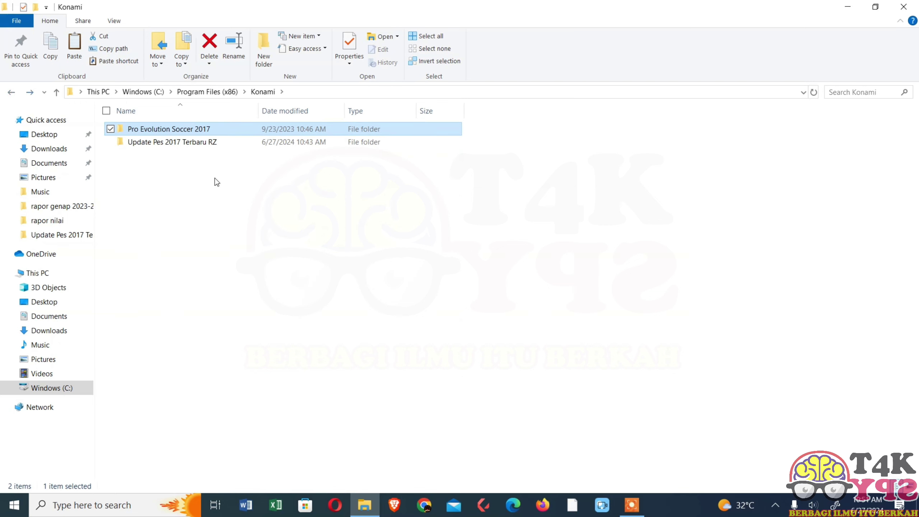
{"action": "double_click", "coordinate": [165, 145]}
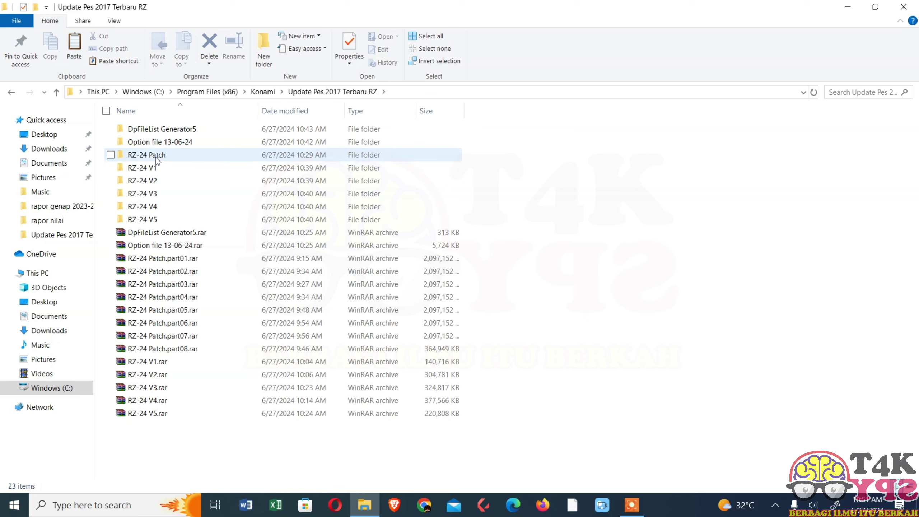
{"action": "double_click", "coordinate": [158, 175]}
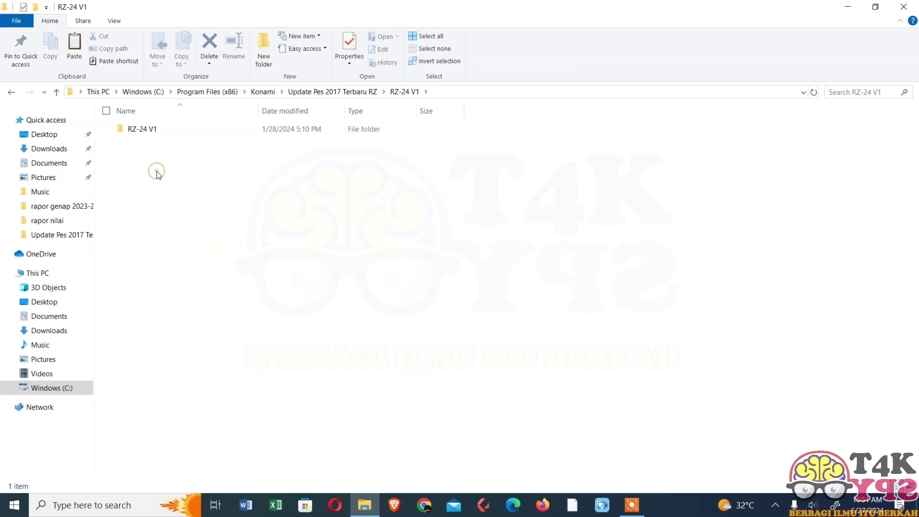
{"action": "double_click", "coordinate": [152, 135]}
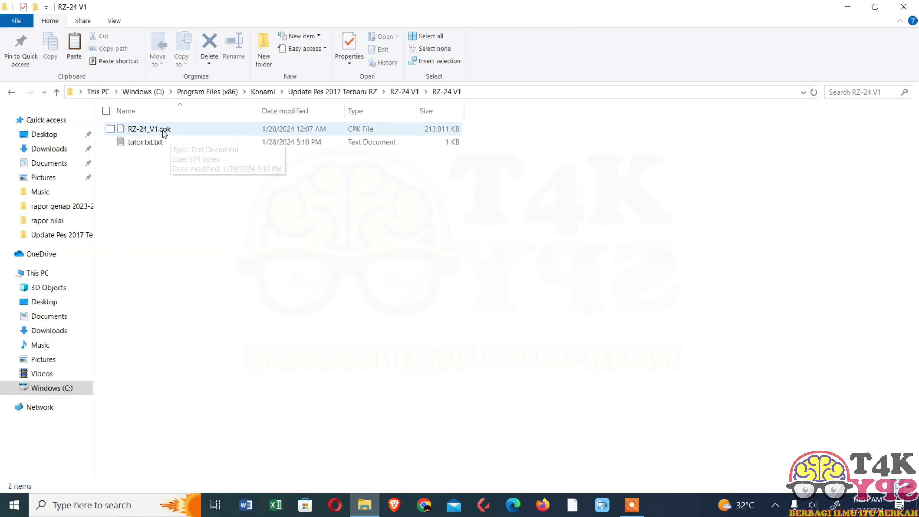
{"action": "right_click", "coordinate": [161, 129]}
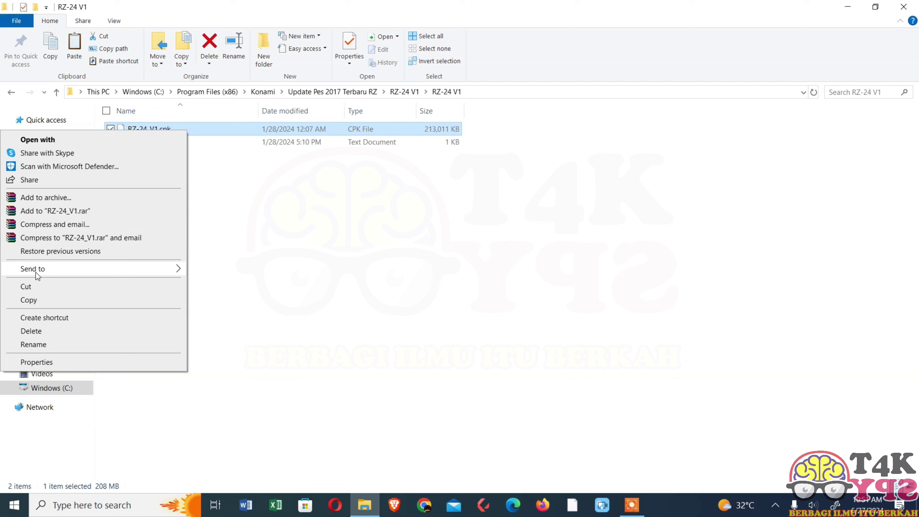
{"action": "left_click", "coordinate": [31, 300]}
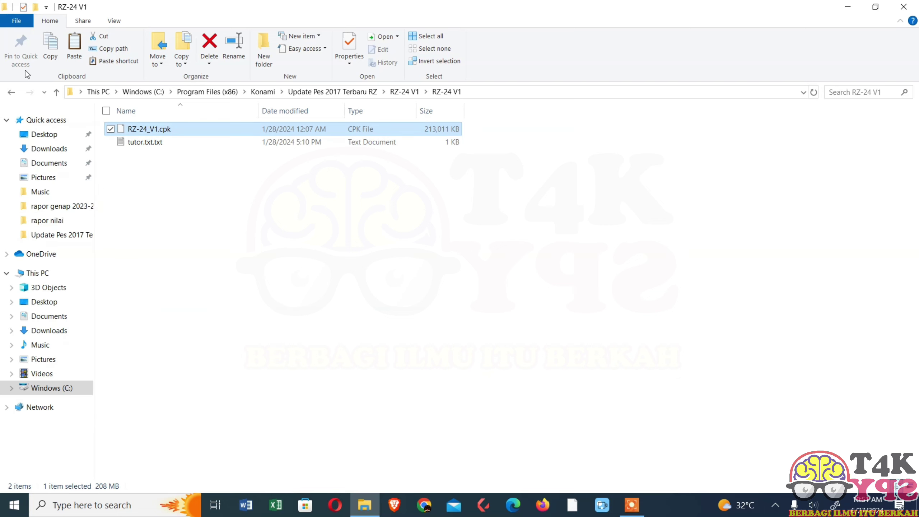
- Paste RZ-24_V1.cpk into the download folder of Pro Evolution Soccer 2017, replacing the existing file
{"action": "left_click", "coordinate": [12, 92]}
{"action": "left_click", "coordinate": [12, 92]}
{"action": "left_click", "coordinate": [12, 92]}
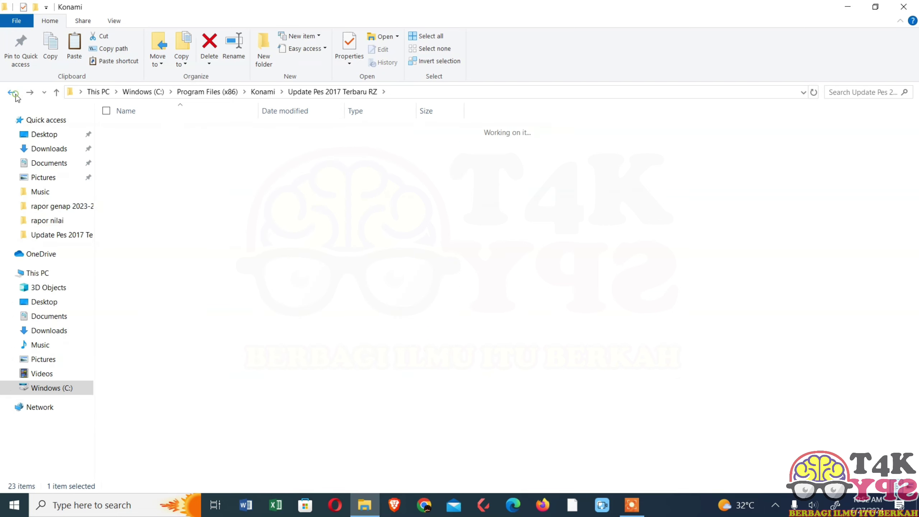
{"action": "double_click", "coordinate": [142, 128]}
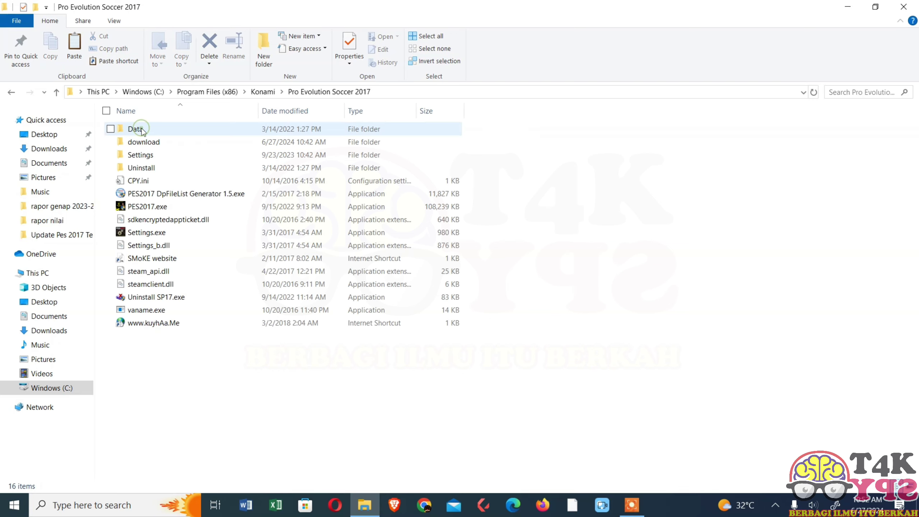
{"action": "double_click", "coordinate": [154, 142]}
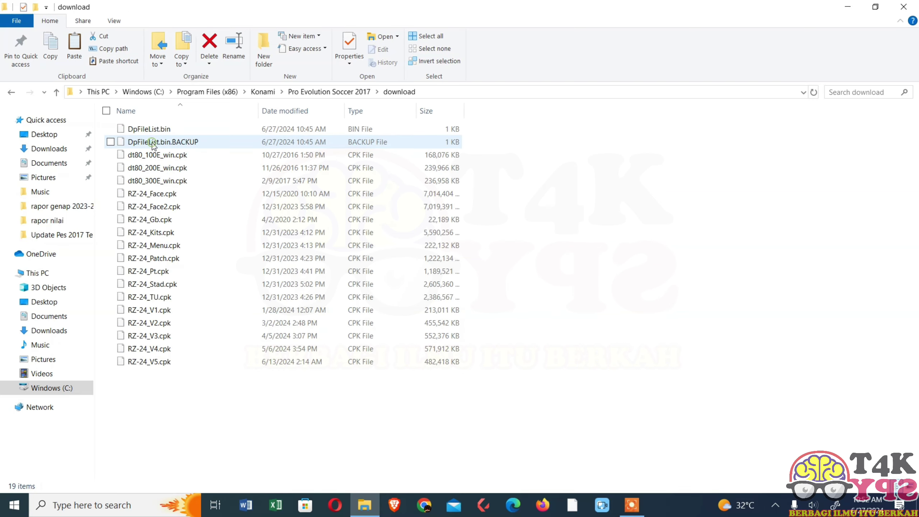
{"action": "right_click", "coordinate": [516, 185]}
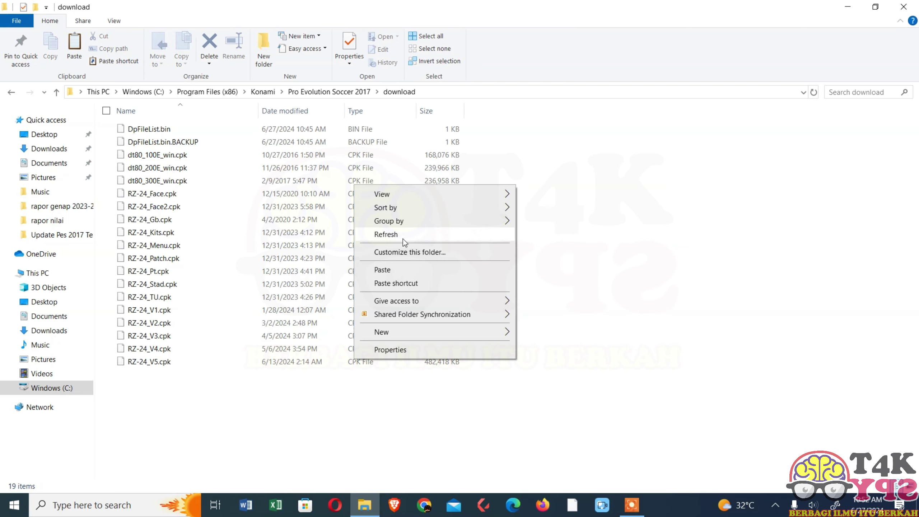
{"action": "left_click", "coordinate": [394, 270]}
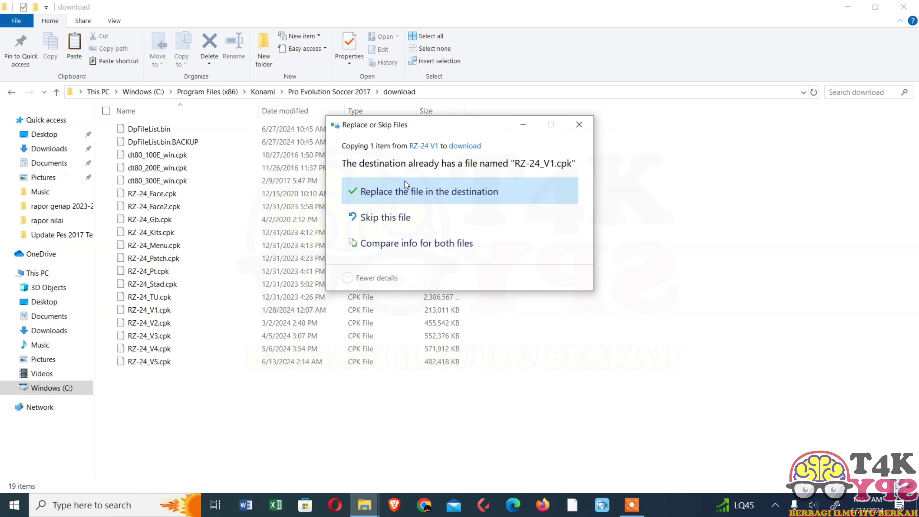
{"action": "left_click", "coordinate": [394, 191]}
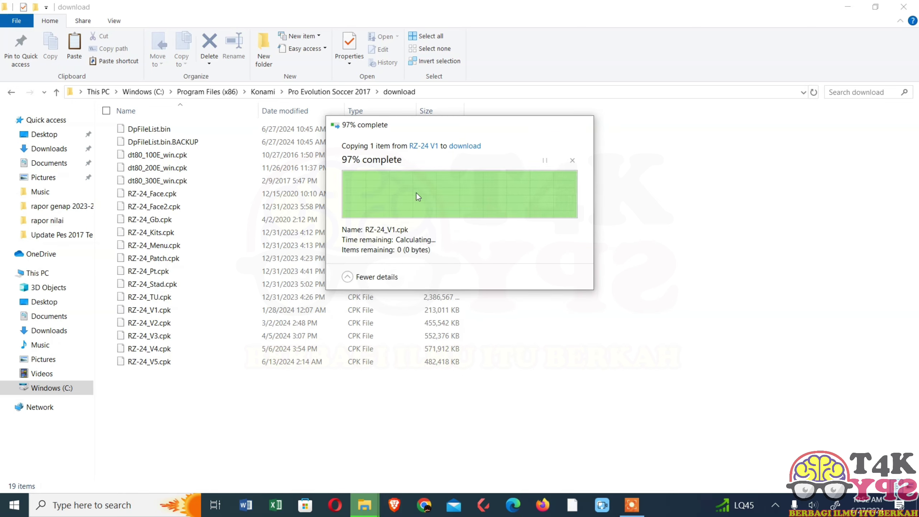
- Copy RZ-24_V2.cpk from the nested RZ-24 V2 folder in Update Pes 2017 Terbaru RZ
{"action": "left_click", "coordinate": [9, 91]}
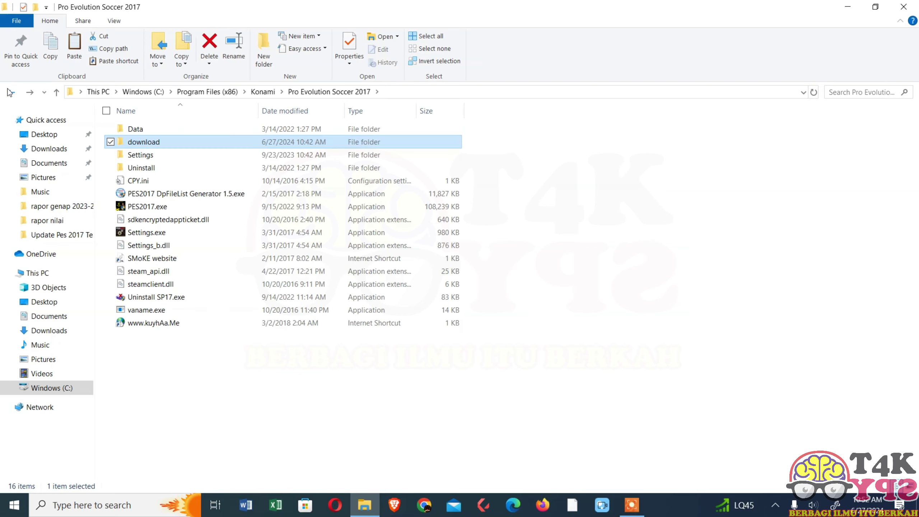
{"action": "left_click", "coordinate": [9, 91]}
{"action": "double_click", "coordinate": [166, 142]}
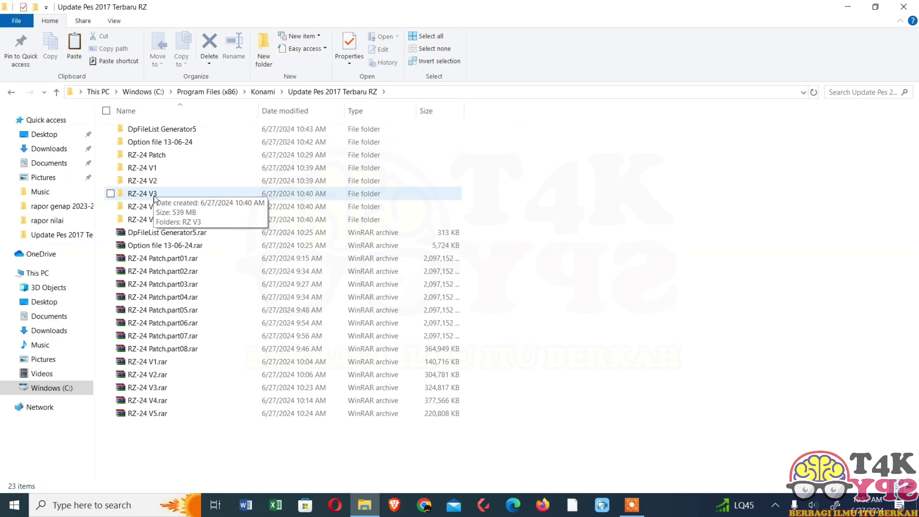
{"action": "double_click", "coordinate": [154, 182]}
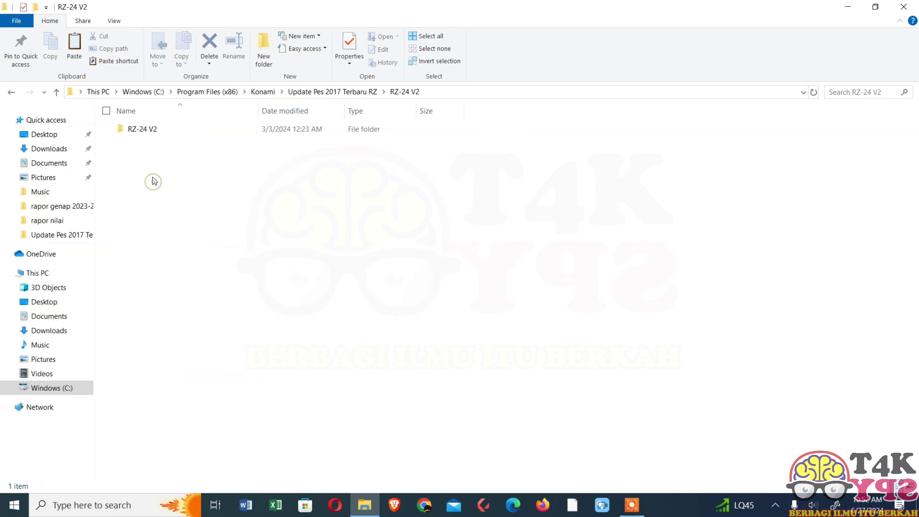
{"action": "double_click", "coordinate": [144, 133]}
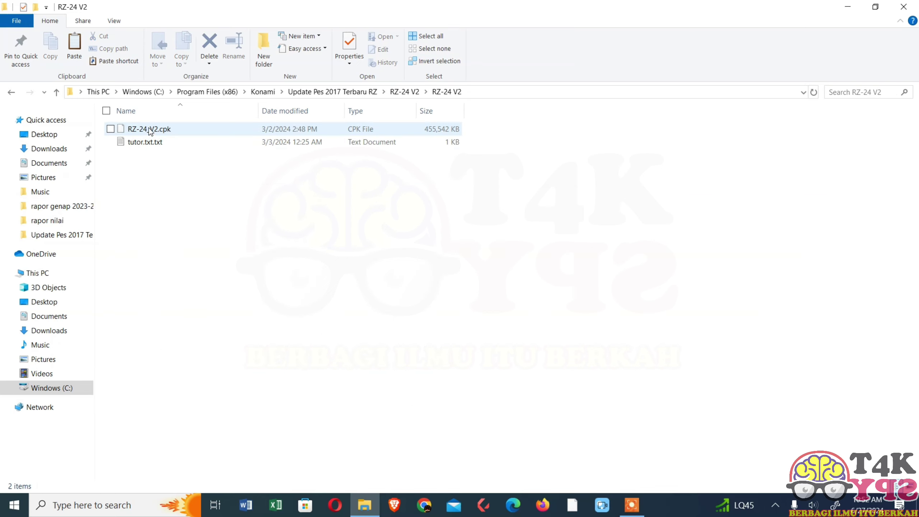
{"action": "left_click", "coordinate": [148, 128]}
{"action": "right_click", "coordinate": [149, 128]}
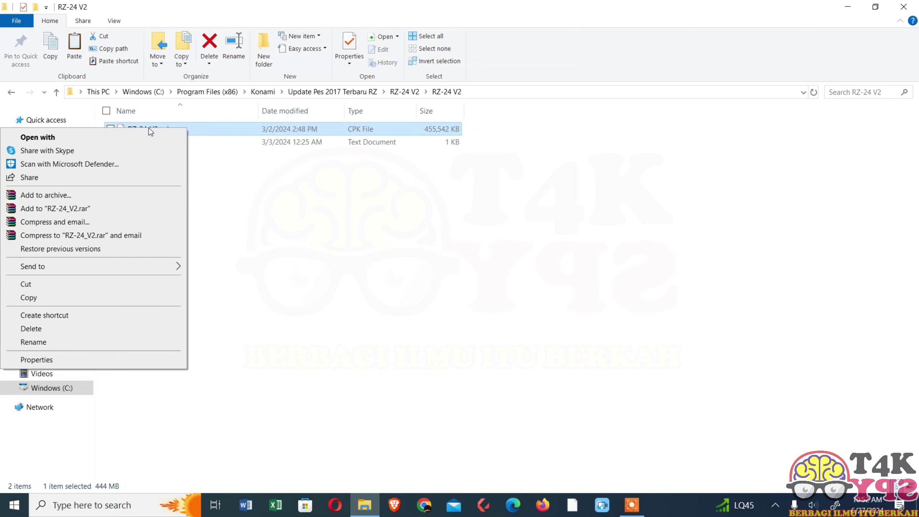
{"action": "left_click", "coordinate": [40, 298]}
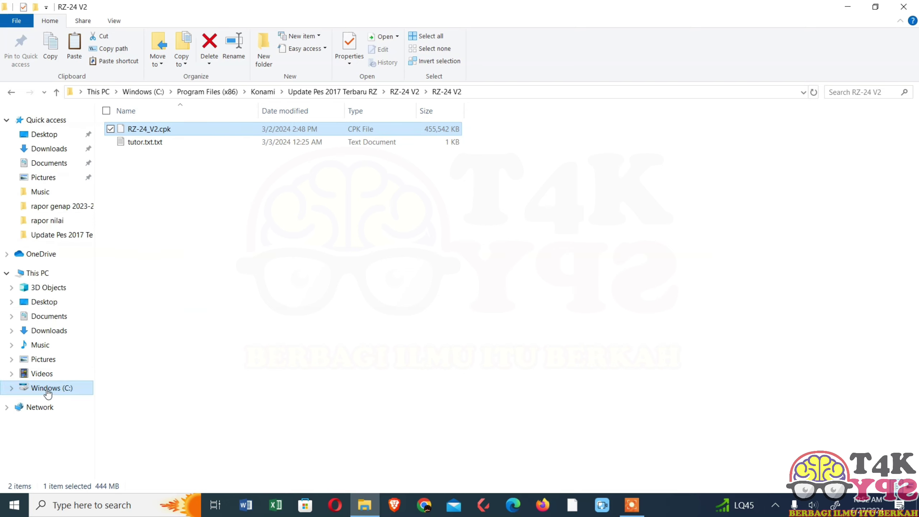
- Paste RZ-24_V2.cpk into the download folder of Pro Evolution Soccer 2017, skipping the file with the same name
{"action": "left_click", "coordinate": [12, 94]}
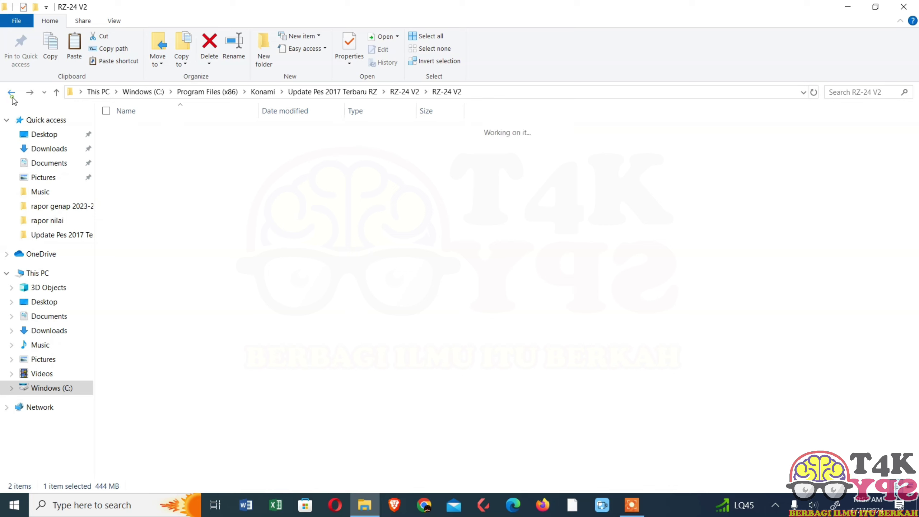
{"action": "left_click", "coordinate": [11, 95]}
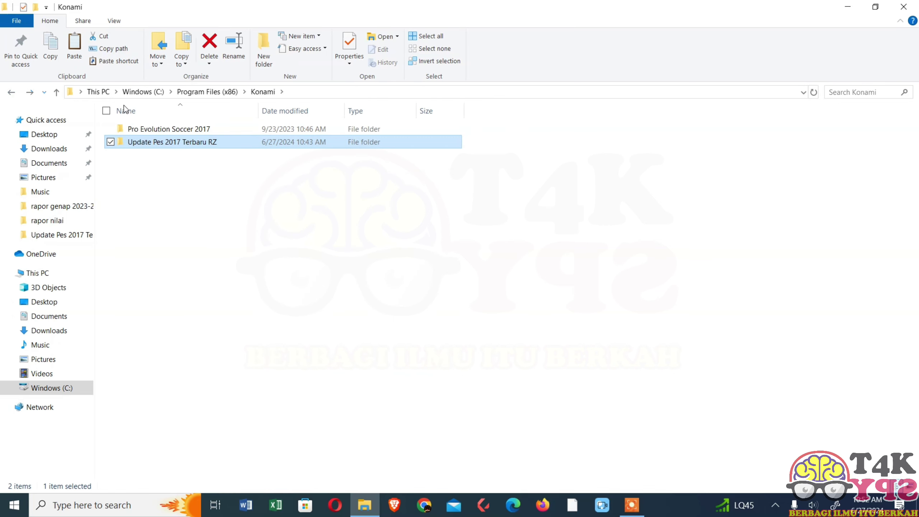
{"action": "double_click", "coordinate": [158, 129]}
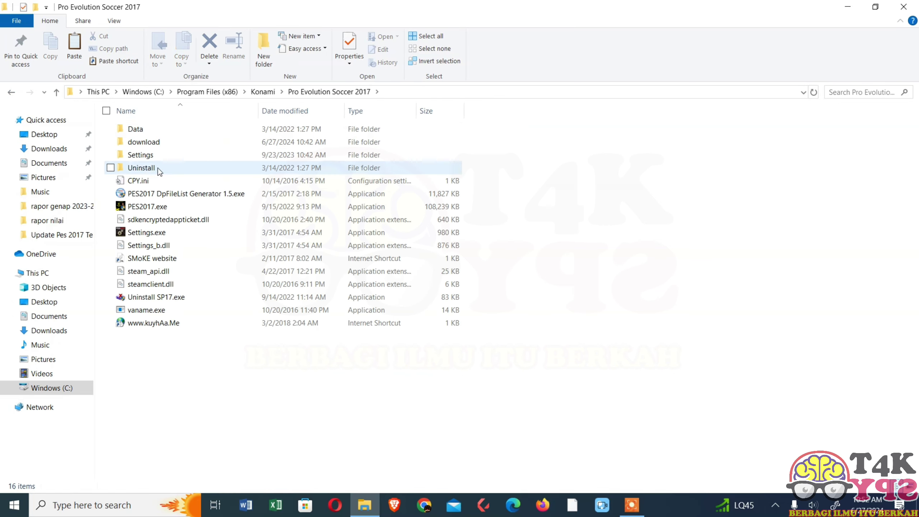
{"action": "double_click", "coordinate": [156, 142]}
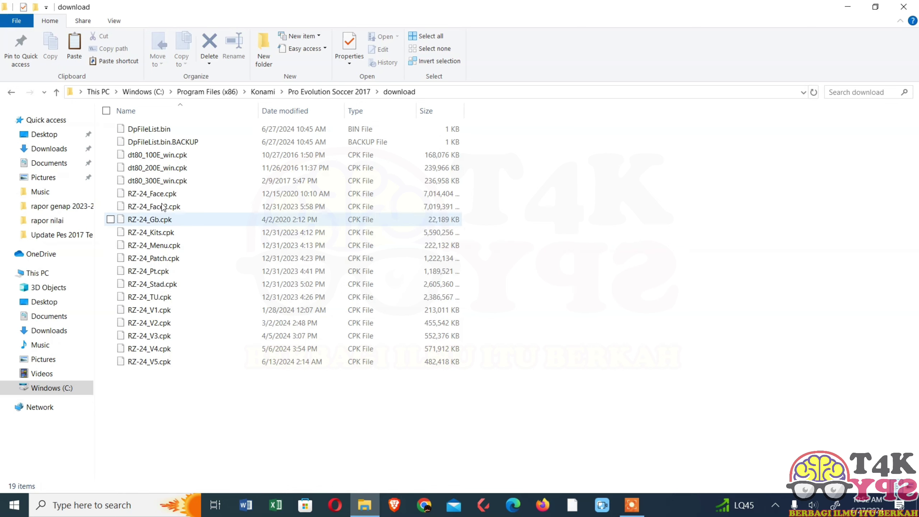
{"action": "right_click", "coordinate": [591, 199]}
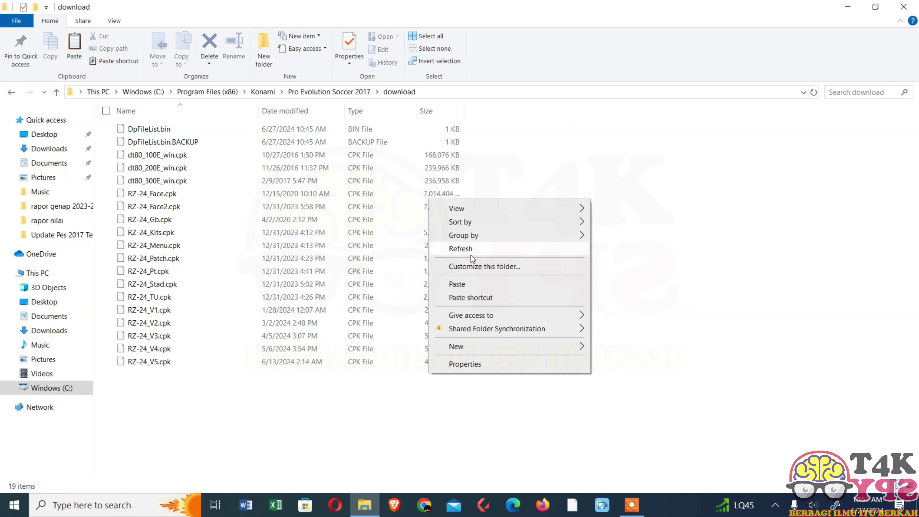
{"action": "left_click", "coordinate": [462, 284]}
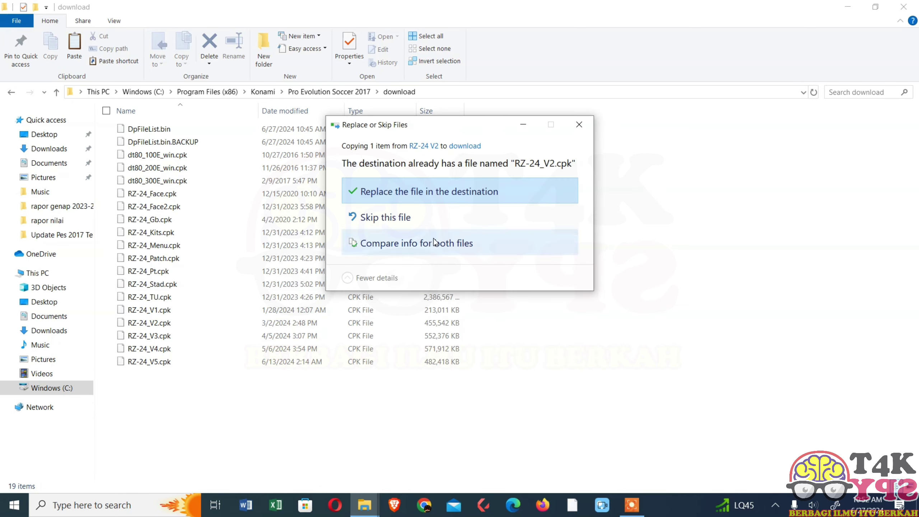
{"action": "left_click", "coordinate": [387, 218]}
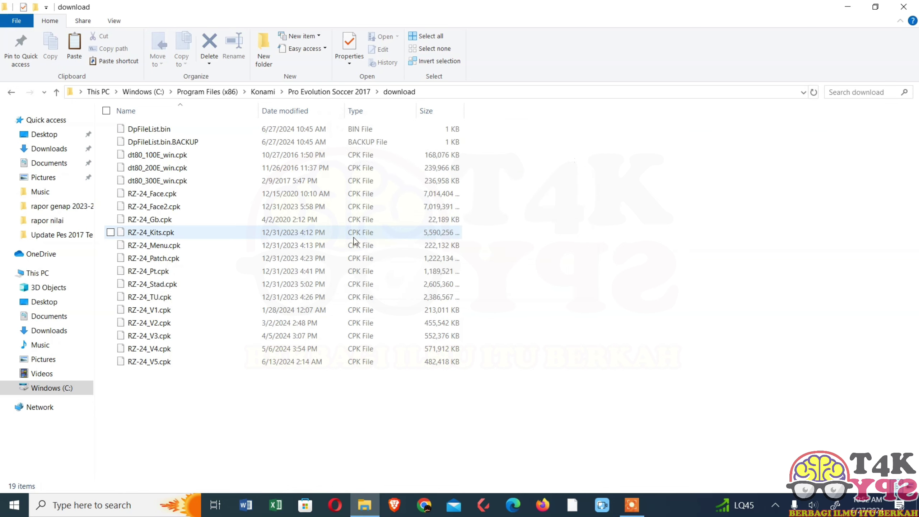
- Copy RZ-24_V3.cpk from the RZ V3 folder inside RZ-24 V3 in Update Pes 2017 Terbaru RZ
{"action": "left_click", "coordinate": [12, 92]}
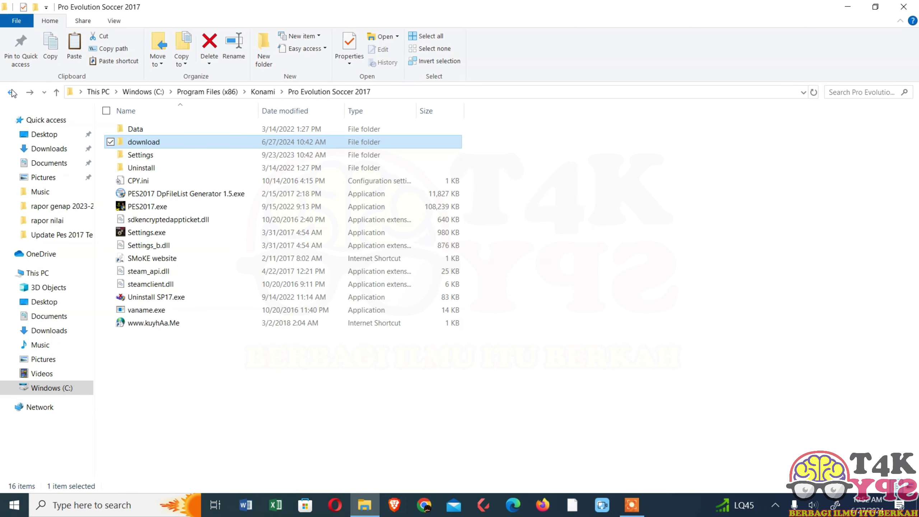
{"action": "left_click", "coordinate": [11, 93]}
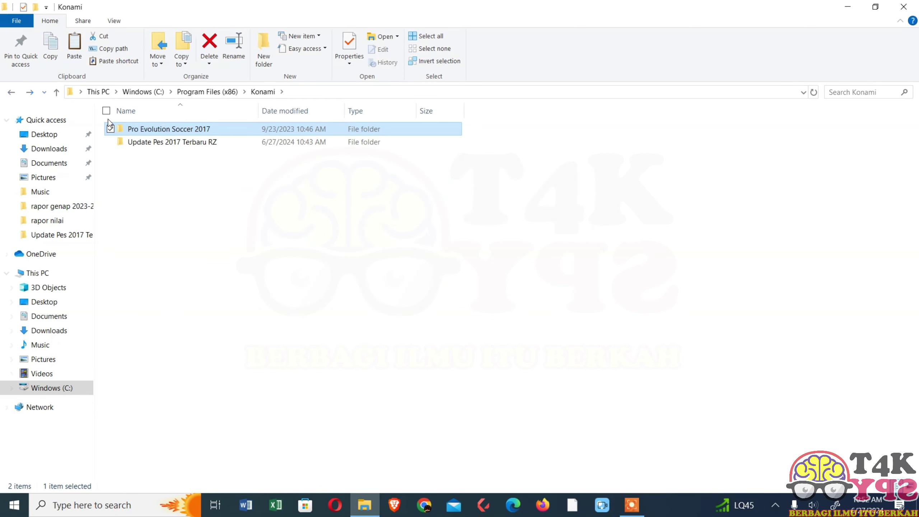
{"action": "double_click", "coordinate": [163, 145]}
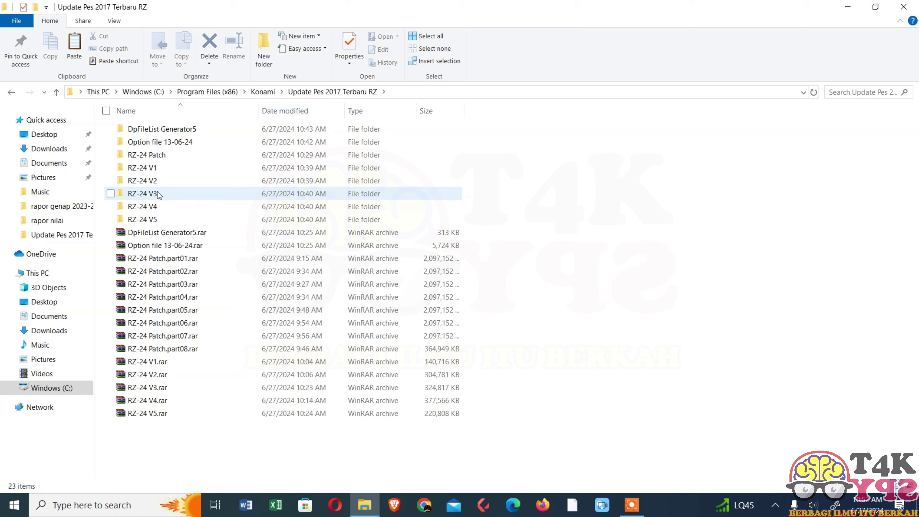
{"action": "double_click", "coordinate": [158, 195]}
{"action": "double_click", "coordinate": [150, 135]}
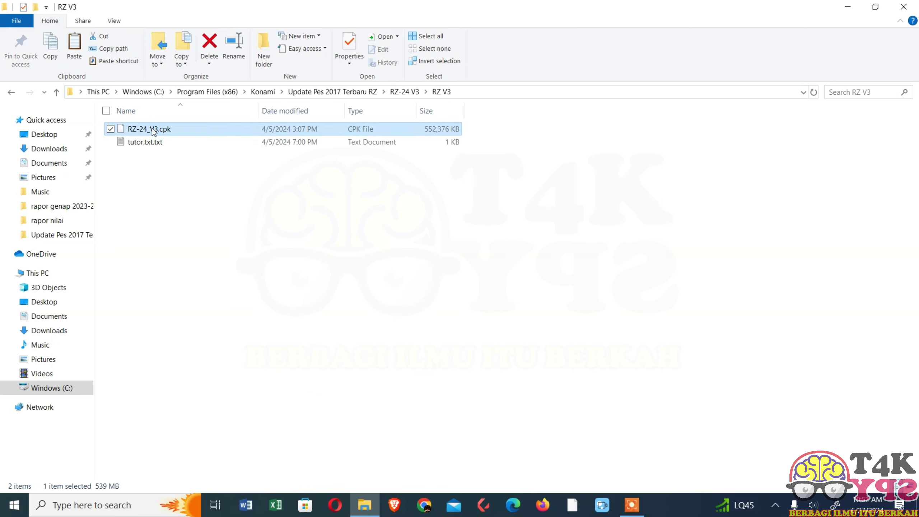
{"action": "right_click", "coordinate": [152, 129]}
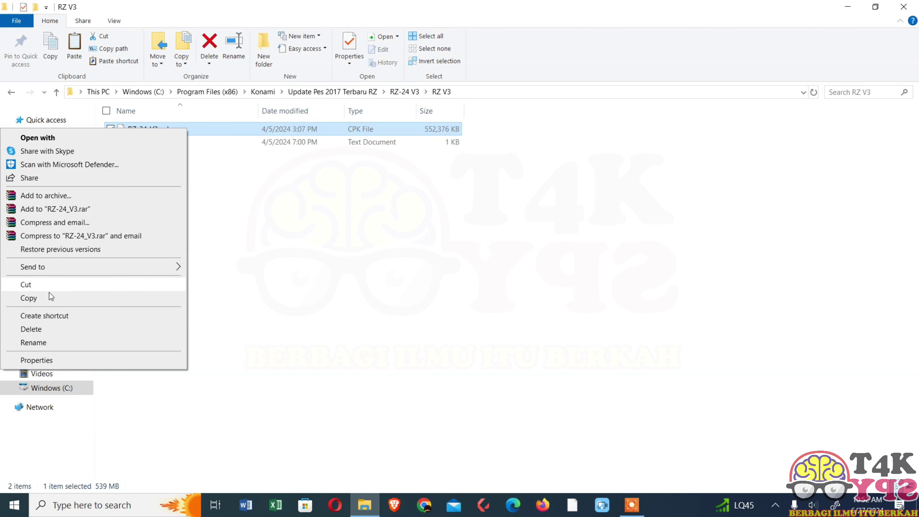
{"action": "left_click", "coordinate": [39, 298]}
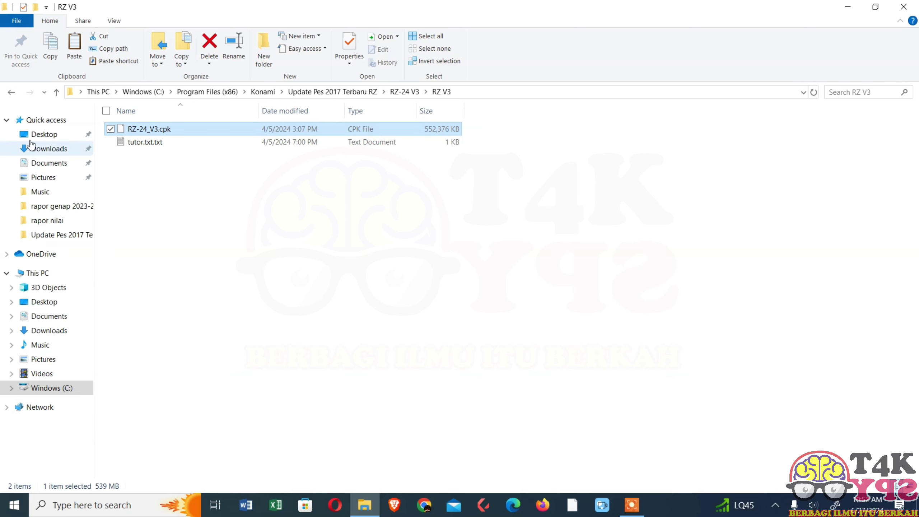
- Paste RZ-24_V3.cpk into the download folder of Pro Evolution Soccer 2017, replacing the existing file
{"action": "left_click", "coordinate": [12, 93]}
{"action": "left_click", "coordinate": [13, 94]}
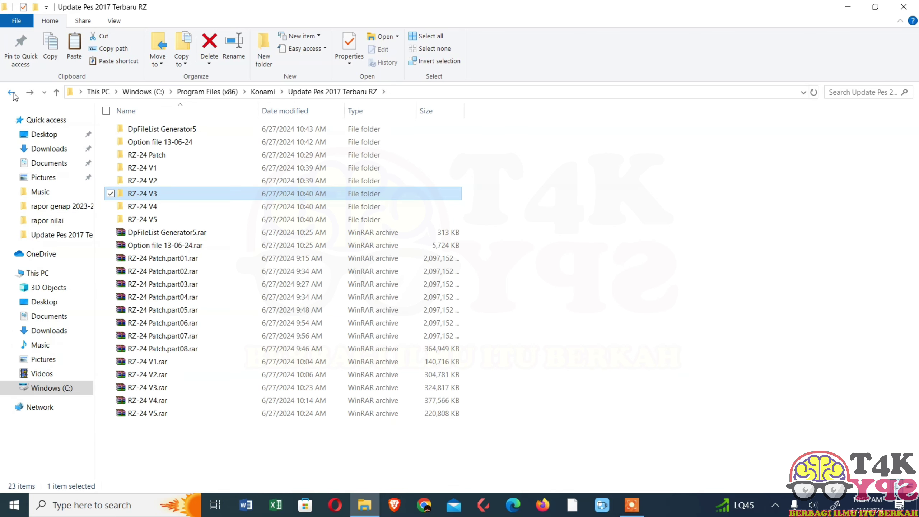
{"action": "left_click", "coordinate": [13, 94]}
{"action": "double_click", "coordinate": [154, 130]}
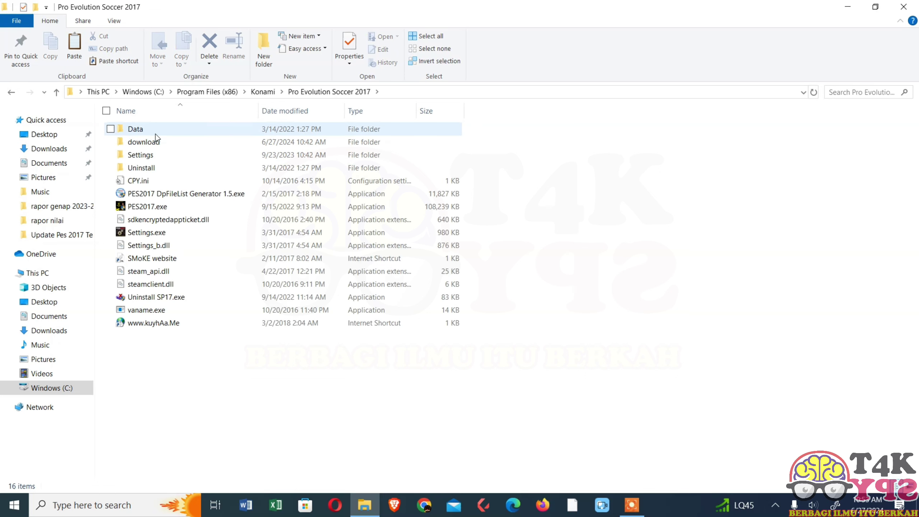
{"action": "double_click", "coordinate": [158, 141]}
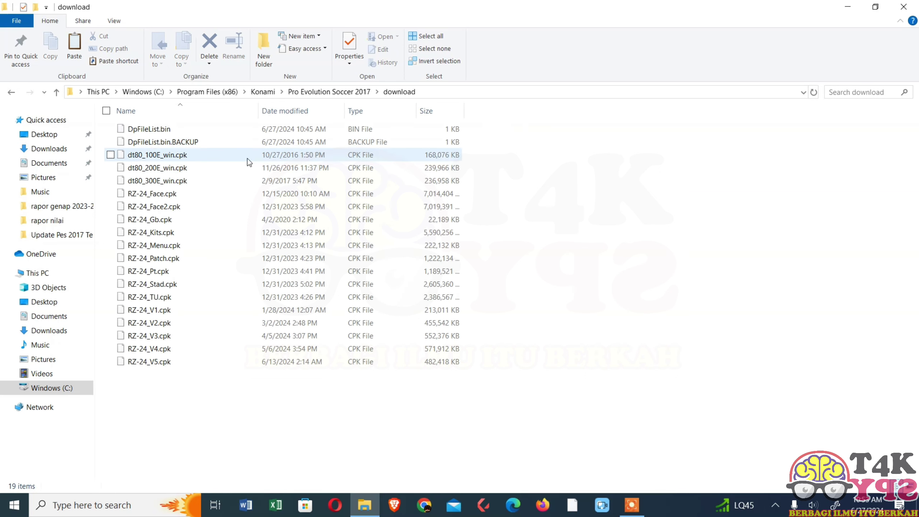
{"action": "right_click", "coordinate": [325, 206]}
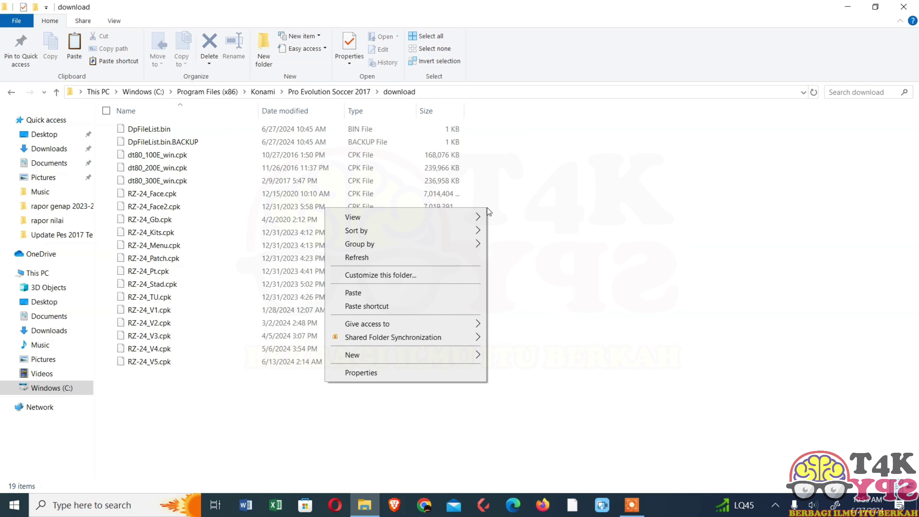
{"action": "left_click", "coordinate": [363, 293]}
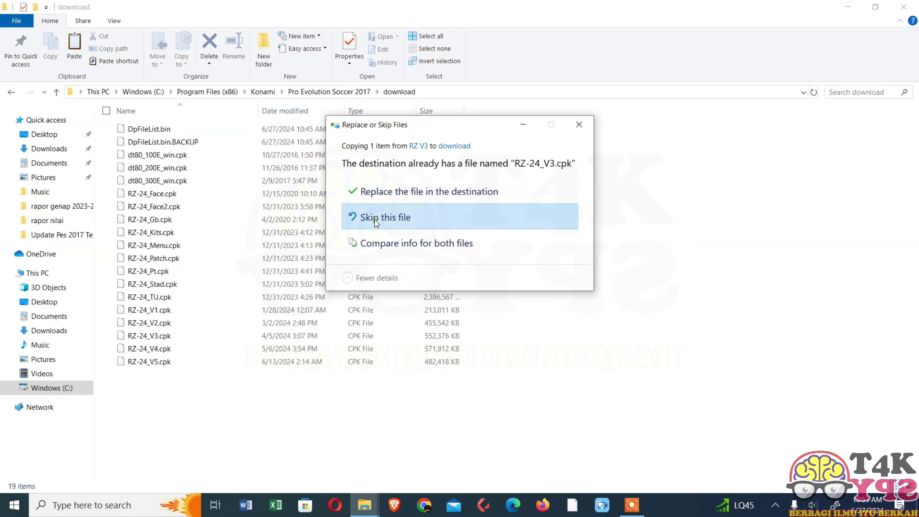
{"action": "left_click", "coordinate": [416, 188]}
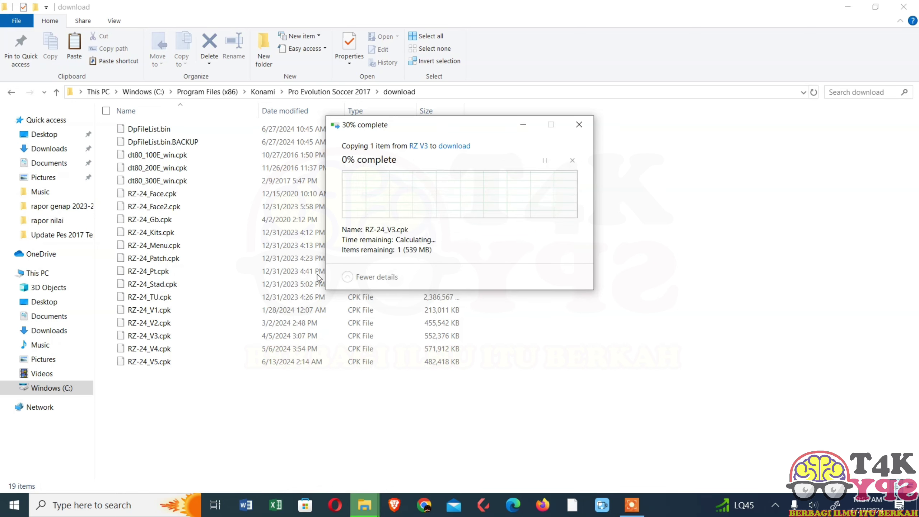
- Copy RZ-24_V4.cpk from the RZ V4 folder inside RZ-24 V4 in Update Pes 2017 Terbaru RZ
{"action": "left_click", "coordinate": [11, 92]}
{"action": "left_click", "coordinate": [11, 92]}
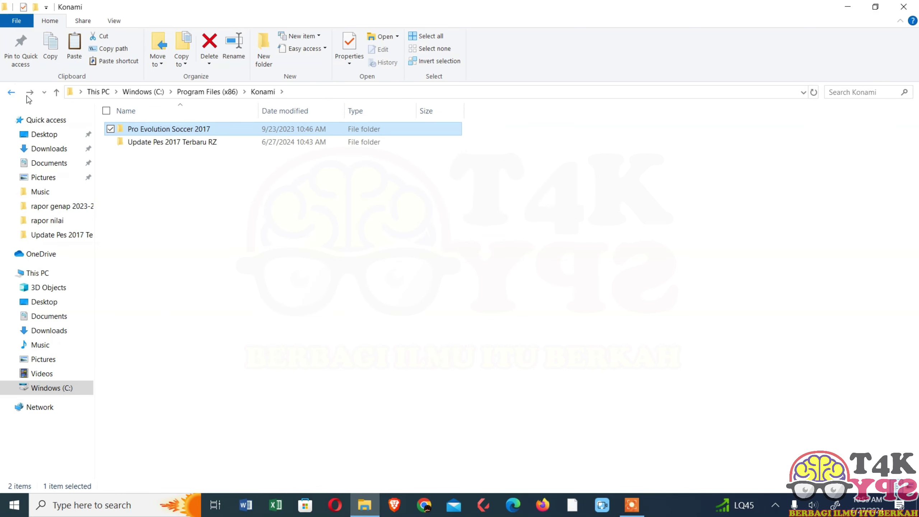
{"action": "double_click", "coordinate": [153, 142]}
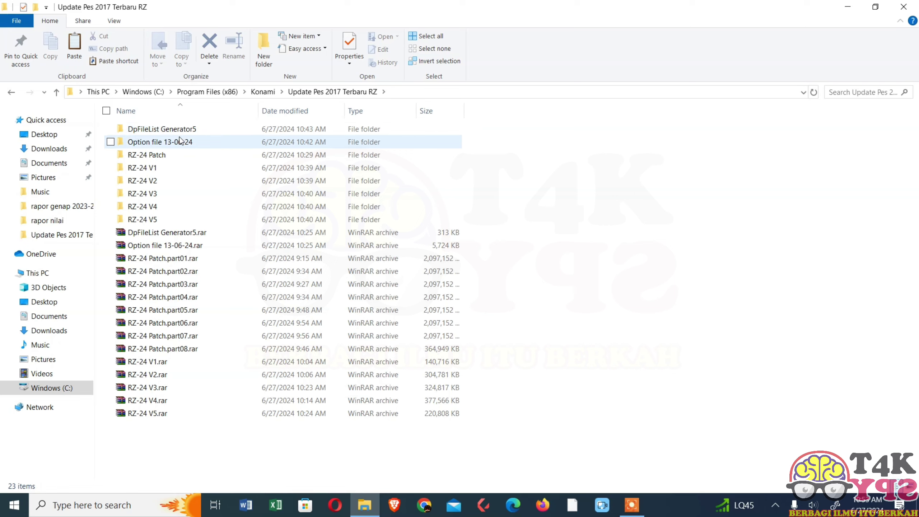
{"action": "double_click", "coordinate": [159, 207]}
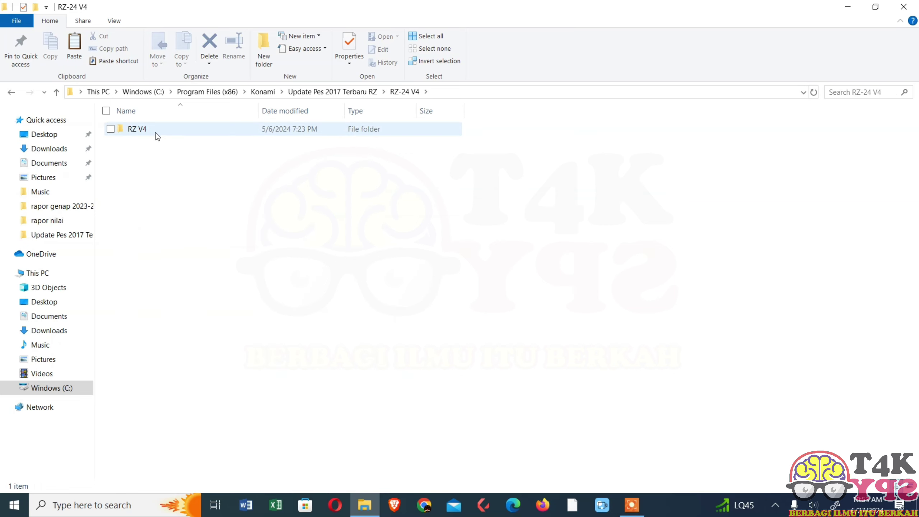
{"action": "double_click", "coordinate": [156, 133]}
{"action": "left_click", "coordinate": [156, 129]}
{"action": "right_click", "coordinate": [156, 129]}
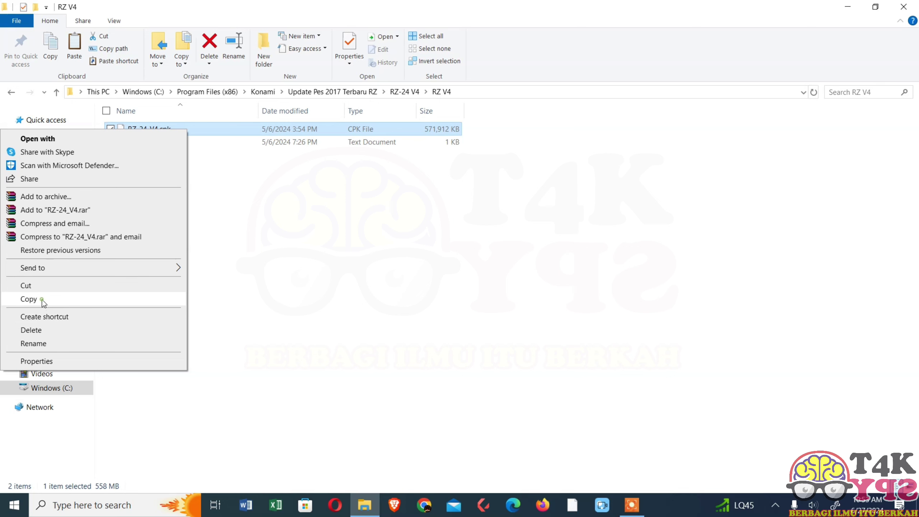
{"action": "left_click", "coordinate": [43, 301]}
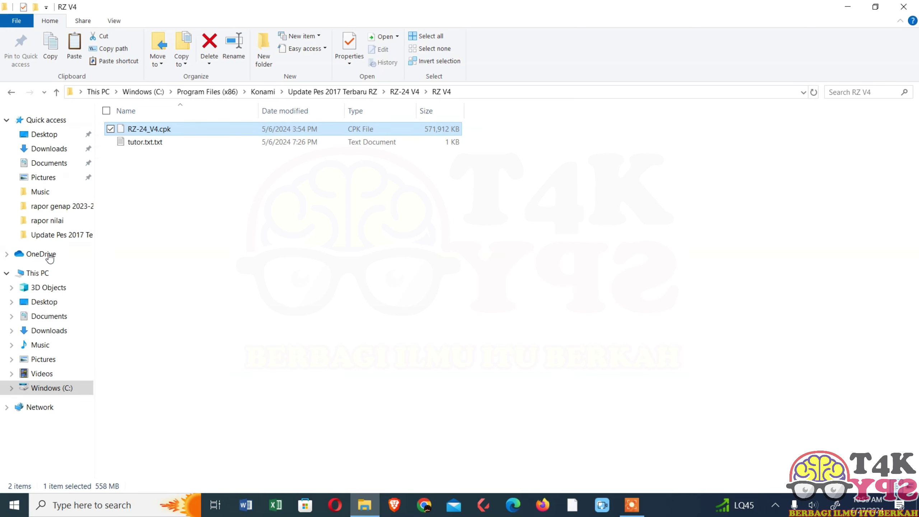
- Paste RZ-24_V4.cpk into the download folder of Pro Evolution Soccer 2017, skipping the file with the same name
{"action": "left_click", "coordinate": [13, 92]}
{"action": "left_click", "coordinate": [13, 91]}
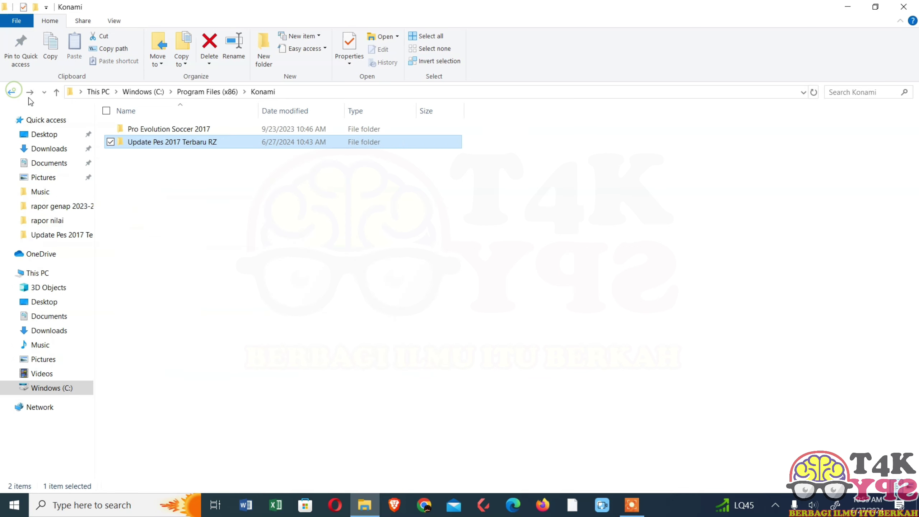
{"action": "double_click", "coordinate": [128, 129]}
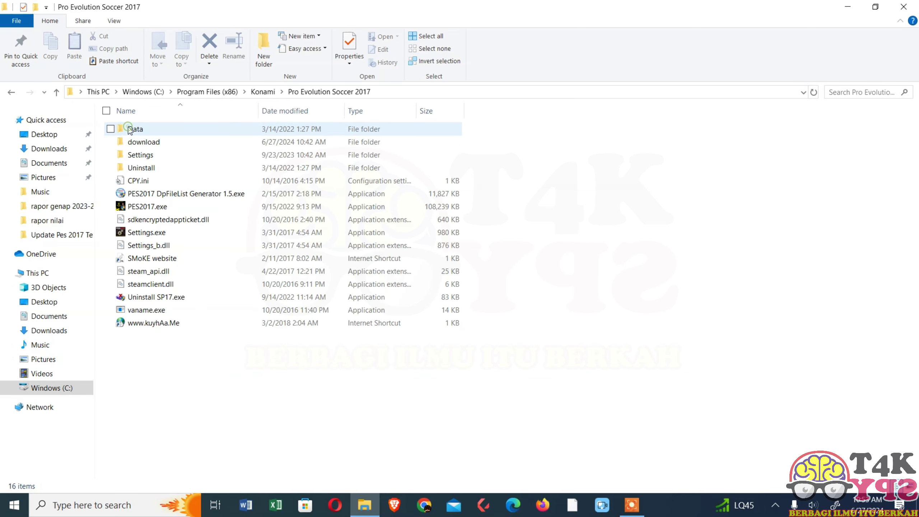
{"action": "double_click", "coordinate": [151, 142]}
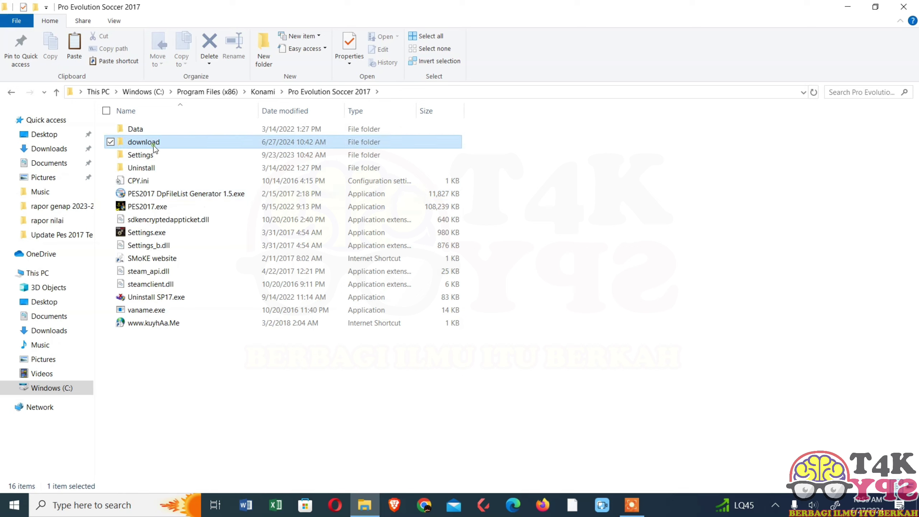
{"action": "right_click", "coordinate": [499, 251]}
{"action": "left_click", "coordinate": [364, 335]}
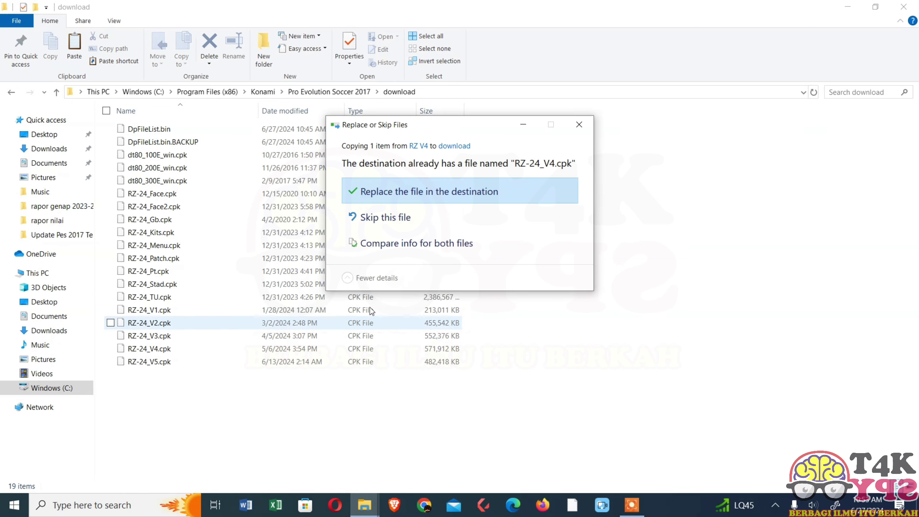
{"action": "left_click", "coordinate": [387, 192]}
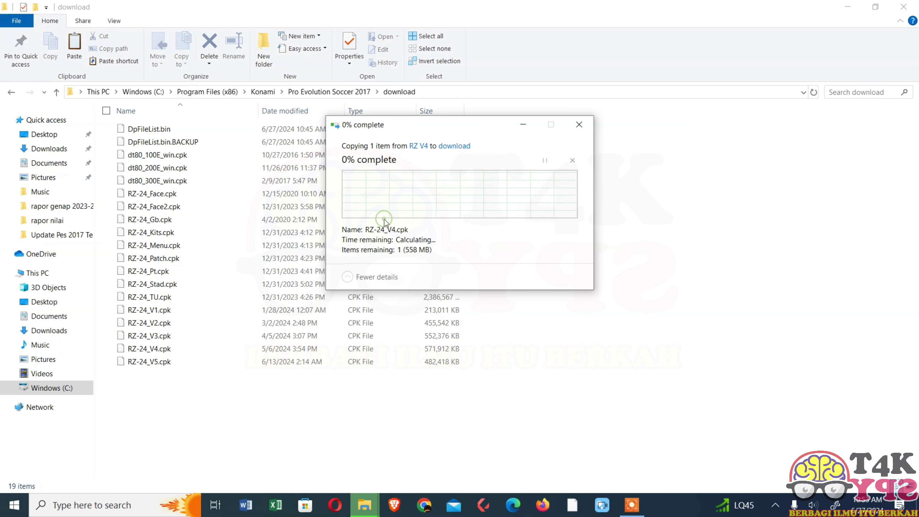
- Copy RZ-24_V5.cpk from the inner RZ-24 V5 folder of RZ-24 V5 in Update Pes 2017 Terbaru RZ
{"action": "left_click", "coordinate": [12, 93]}
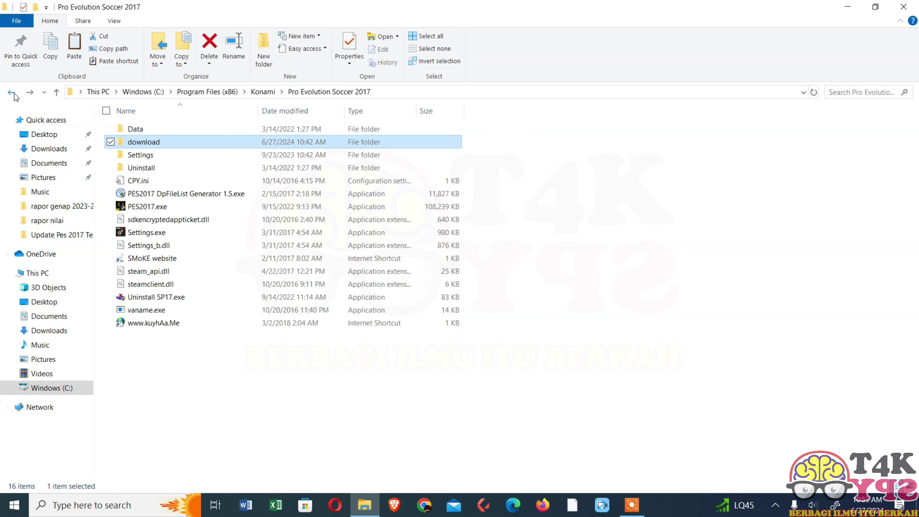
{"action": "left_click", "coordinate": [13, 93]}
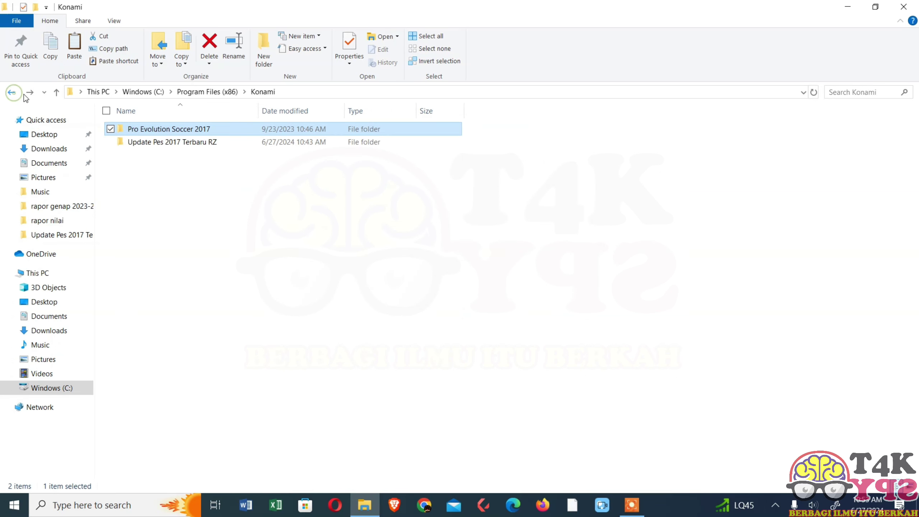
{"action": "double_click", "coordinate": [154, 143]}
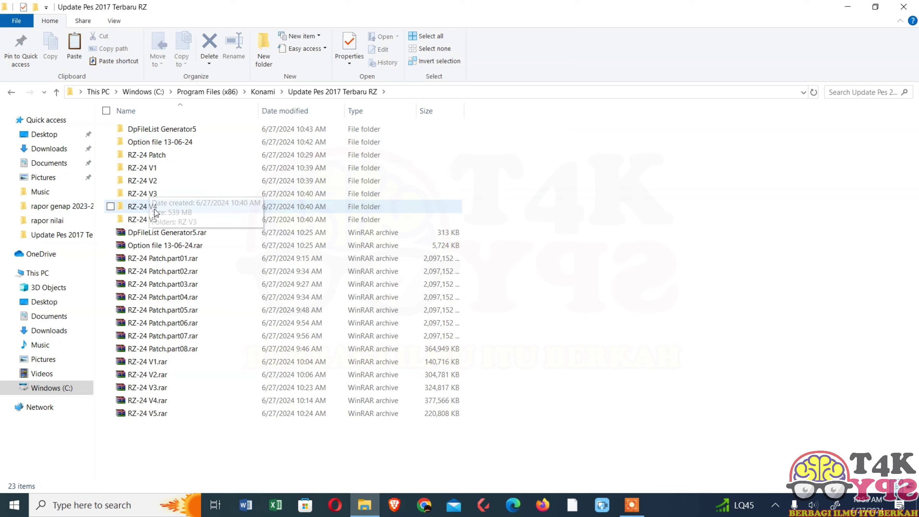
{"action": "left_click", "coordinate": [157, 221]}
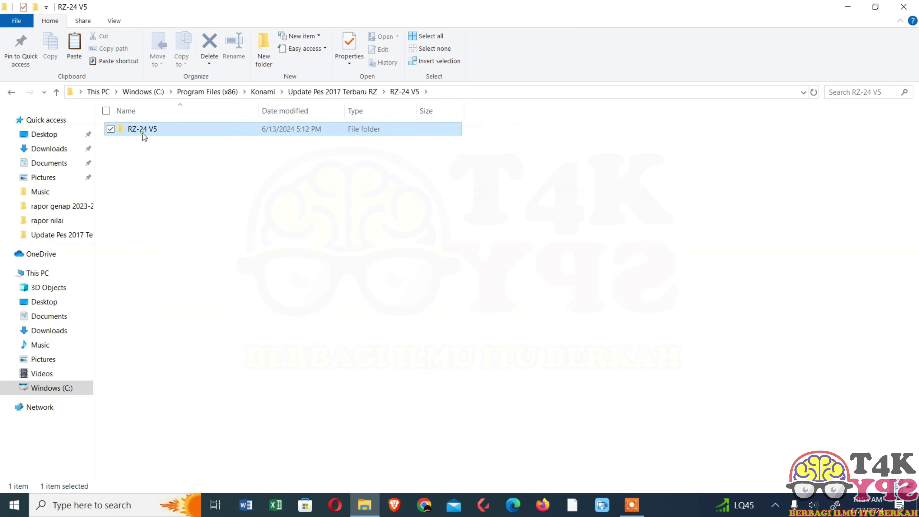
{"action": "double_click", "coordinate": [144, 135]}
{"action": "left_click", "coordinate": [150, 141]}
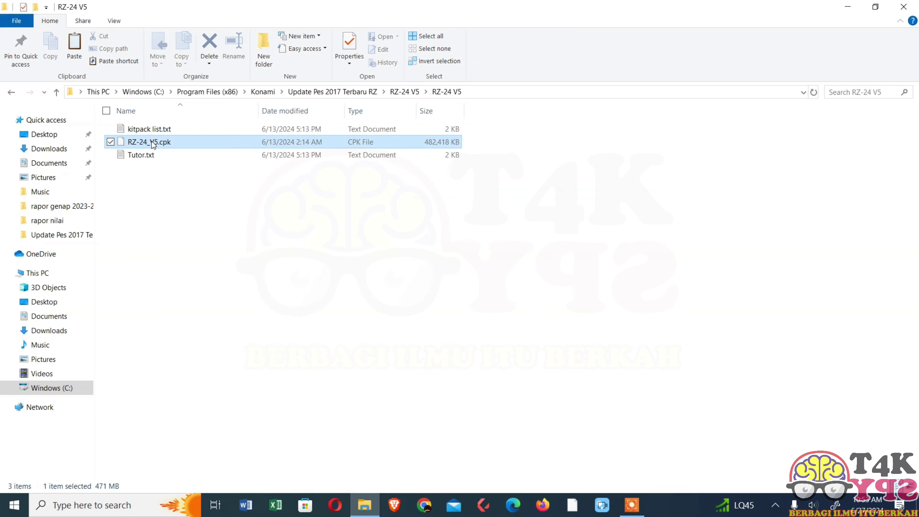
{"action": "right_click", "coordinate": [161, 138]}
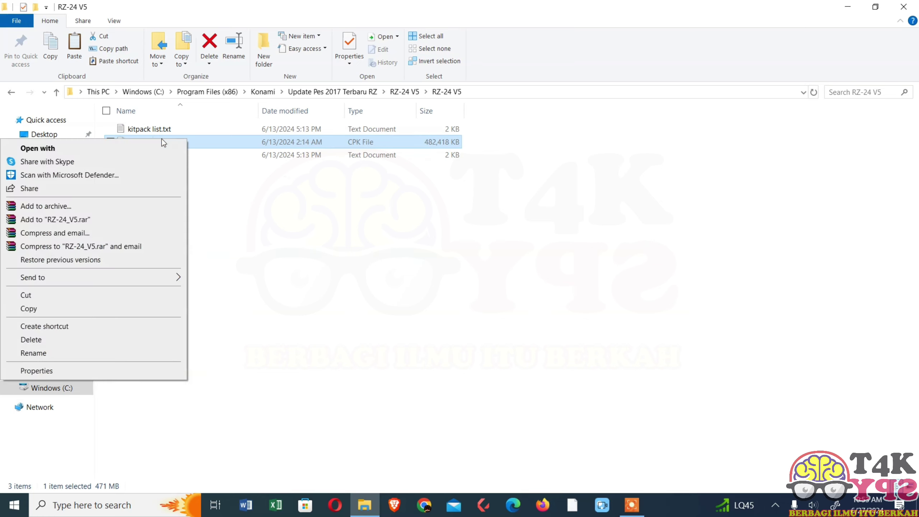
{"action": "left_click", "coordinate": [36, 308]}
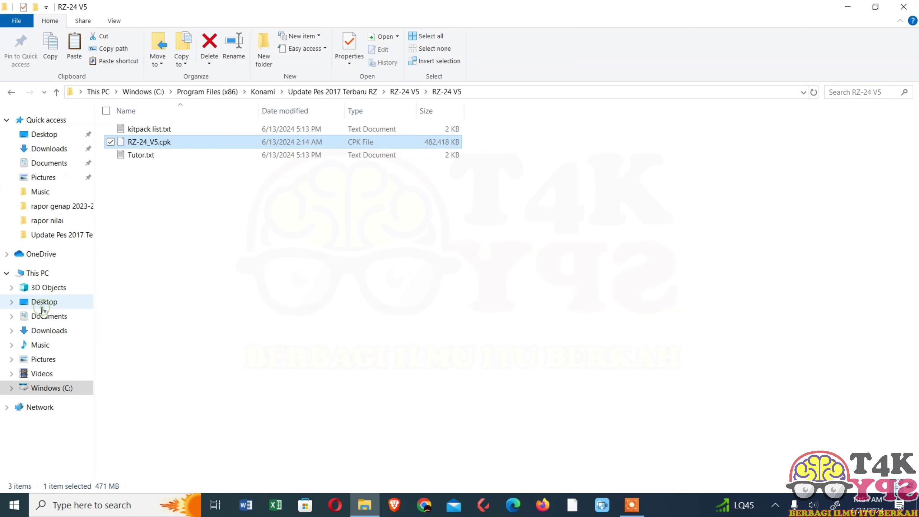
- Paste RZ-24_V5.cpk into the download folder of Pro Evolution Soccer 2017, replacing the existing file
{"action": "left_click", "coordinate": [15, 97]}
{"action": "left_click", "coordinate": [14, 97]}
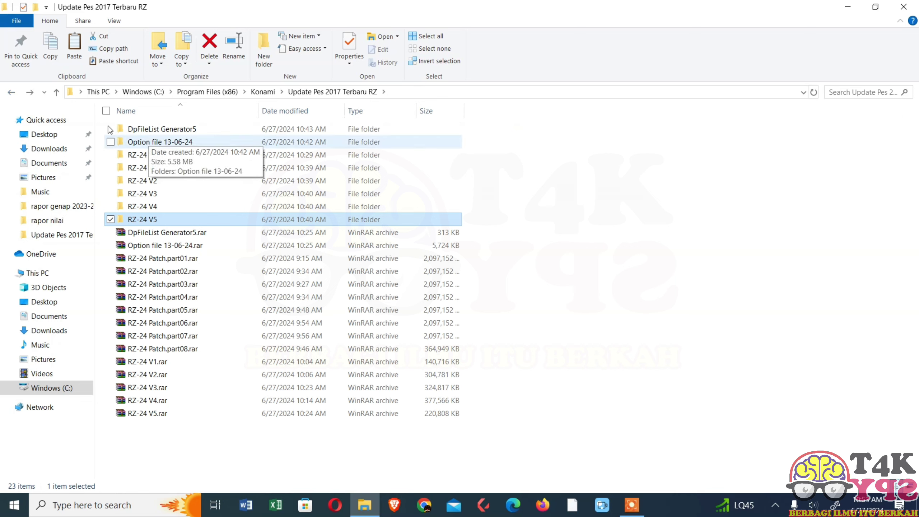
{"action": "key", "text": "BackSpace"}
{"action": "double_click", "coordinate": [181, 130]}
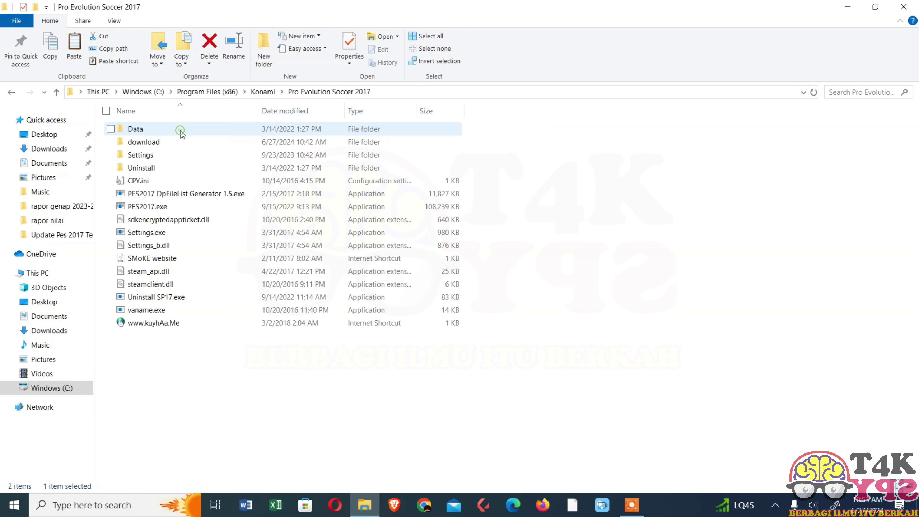
{"action": "double_click", "coordinate": [168, 143]}
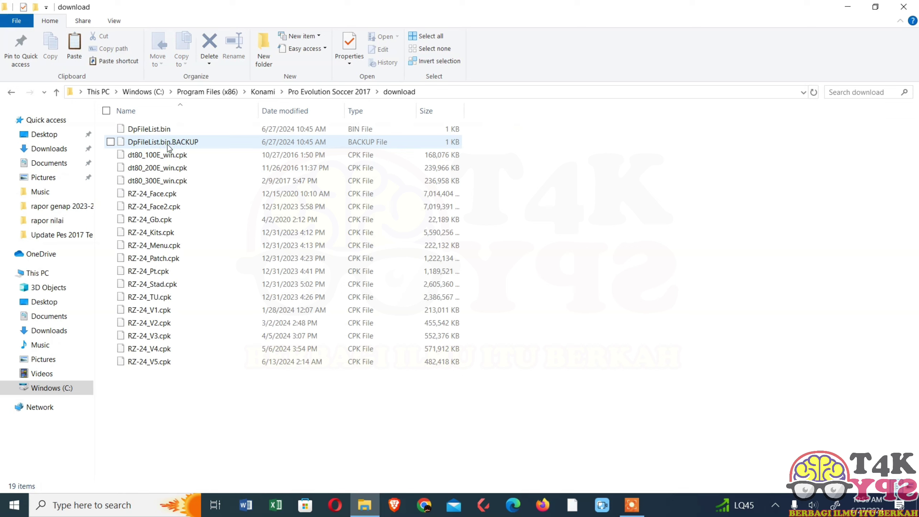
{"action": "right_click", "coordinate": [486, 211]}
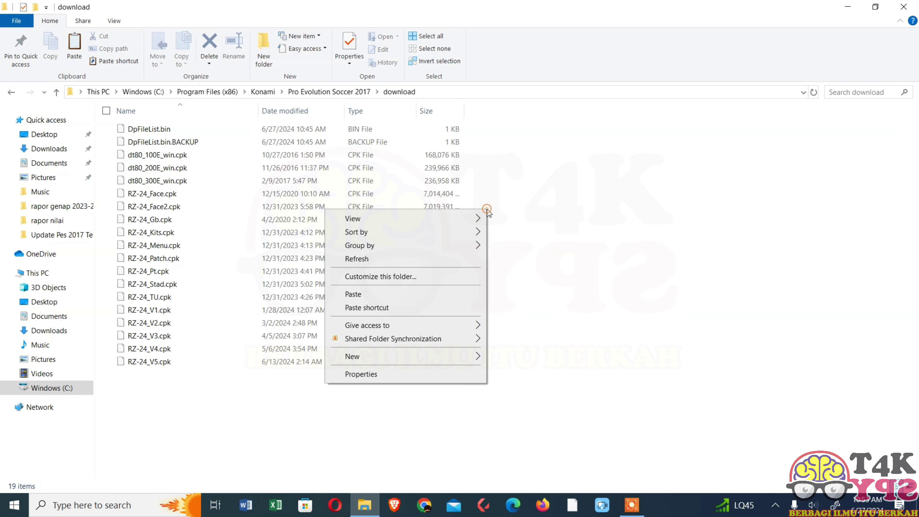
{"action": "left_click", "coordinate": [363, 295]}
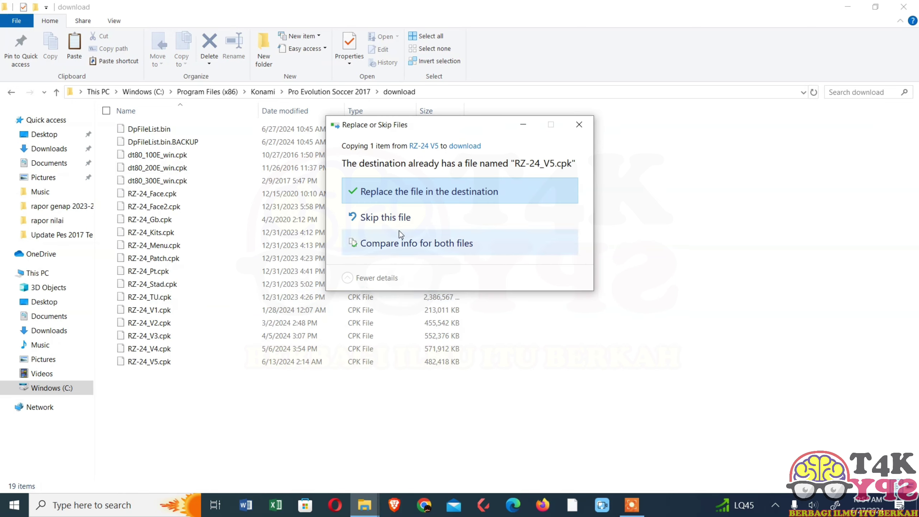
{"action": "left_click", "coordinate": [383, 191]}
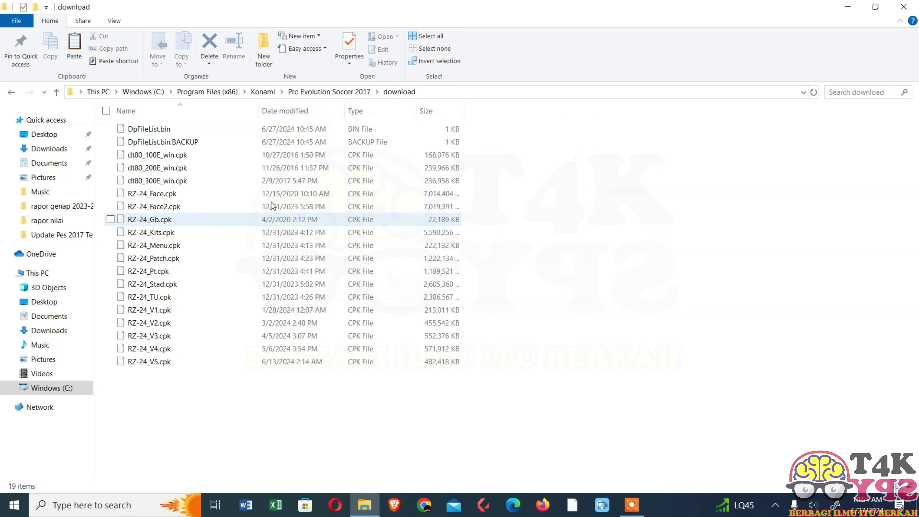
- Copy the EDIT00000000 file from the inner Option file 13-06-24 folder in Update Pes 2017 Terbaru RZ
{"action": "left_click", "coordinate": [15, 92]}
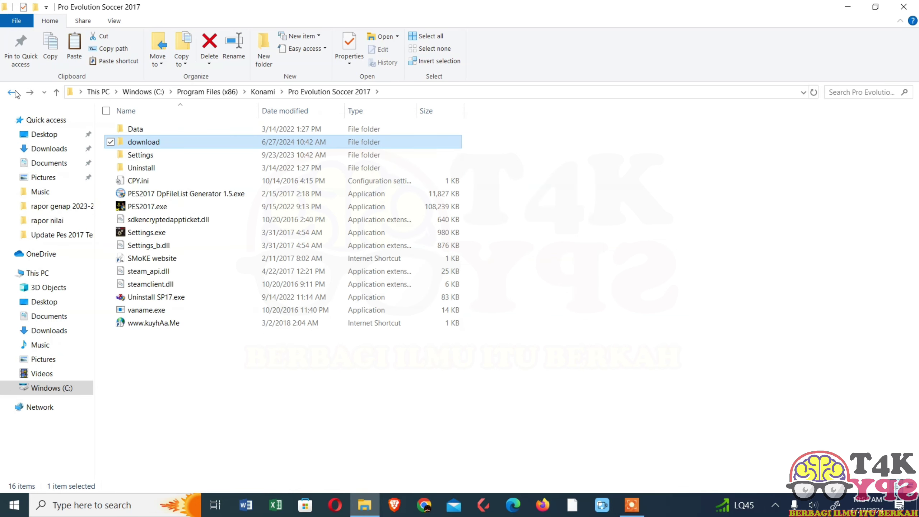
{"action": "left_click", "coordinate": [14, 92]}
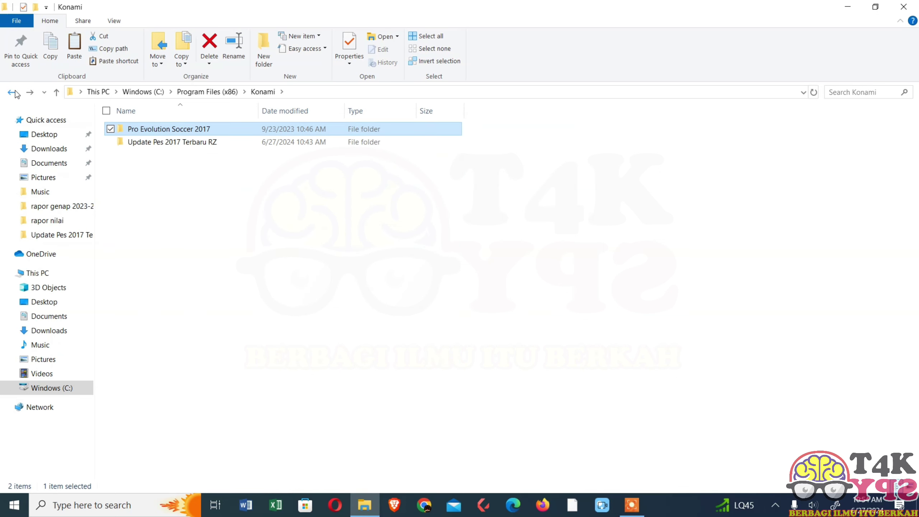
{"action": "left_click", "coordinate": [137, 142]}
{"action": "double_click", "coordinate": [137, 141]}
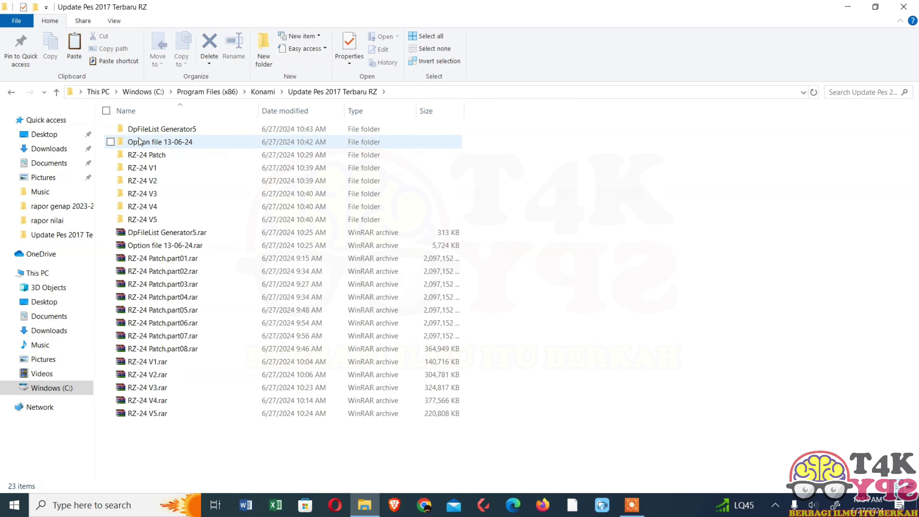
{"action": "double_click", "coordinate": [147, 142]}
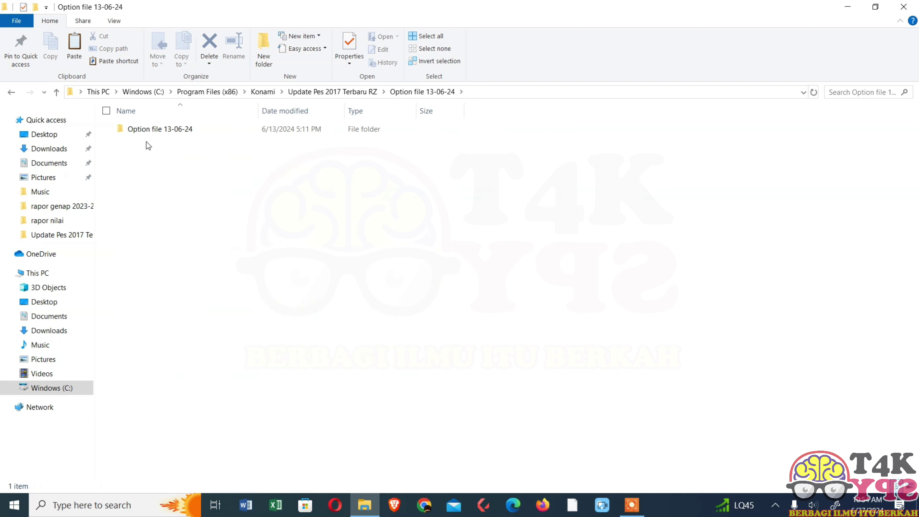
{"action": "double_click", "coordinate": [155, 129]}
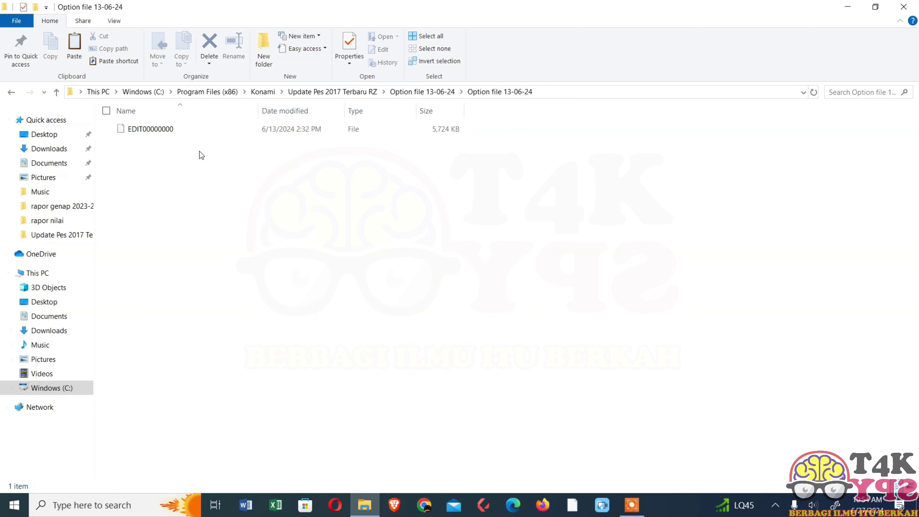
{"action": "left_click", "coordinate": [159, 130]}
{"action": "right_click", "coordinate": [159, 129]}
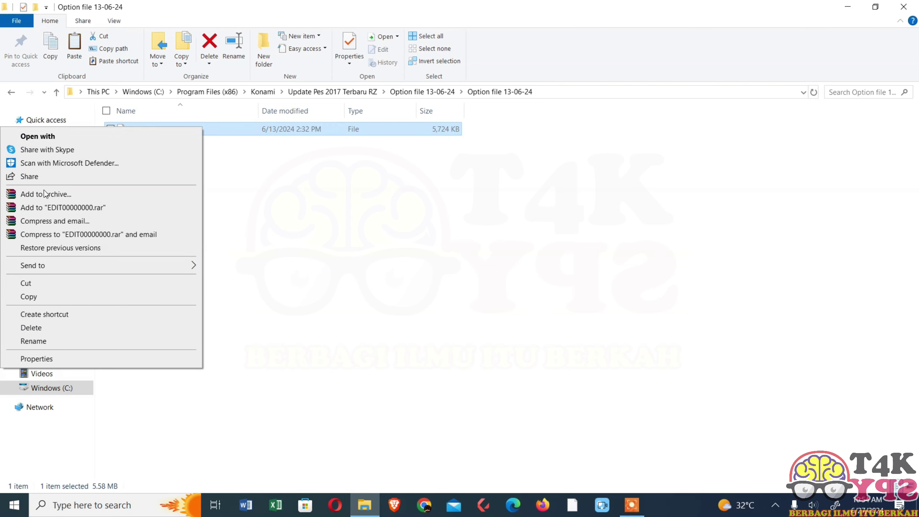
{"action": "left_click", "coordinate": [29, 298]}
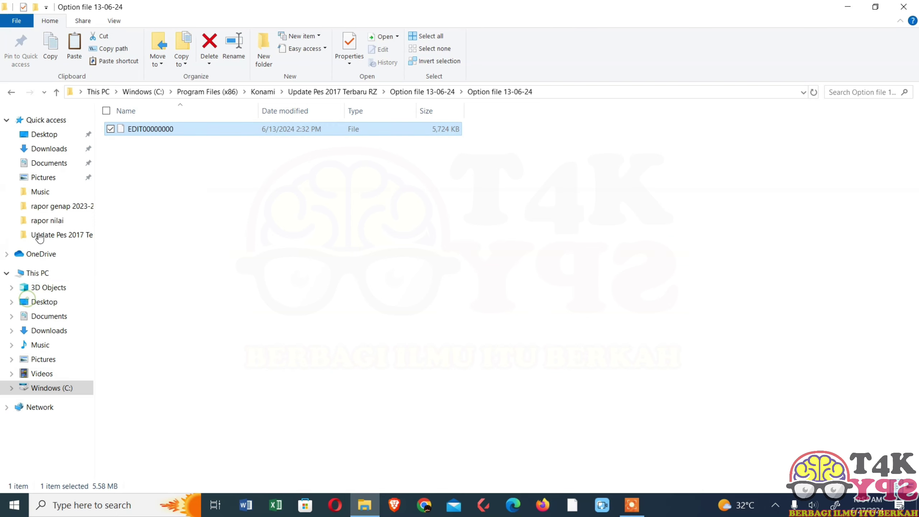
- Paste EDIT00000000 into the save folder under Documents, KONAMI, Pro Evolution Soccer 2017, replacing the existing file
{"action": "left_click", "coordinate": [53, 165]}
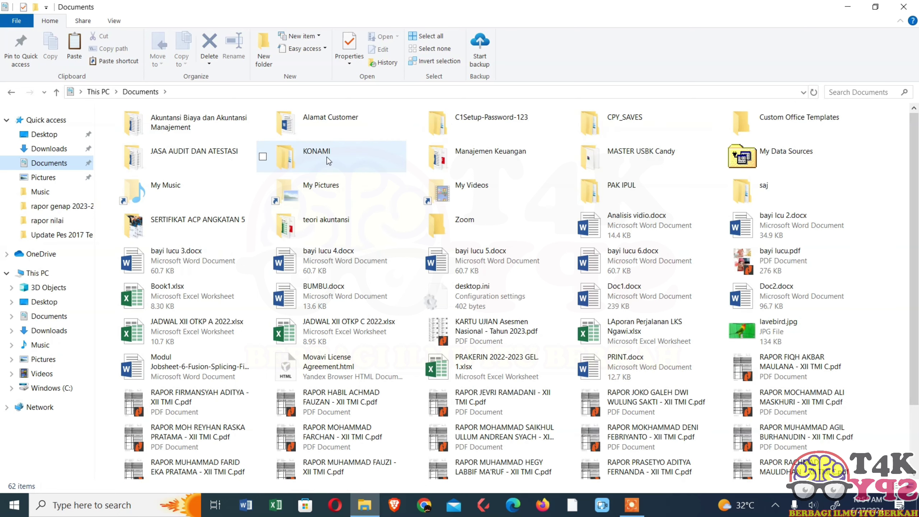
{"action": "double_click", "coordinate": [306, 160]}
{"action": "left_click", "coordinate": [205, 134]}
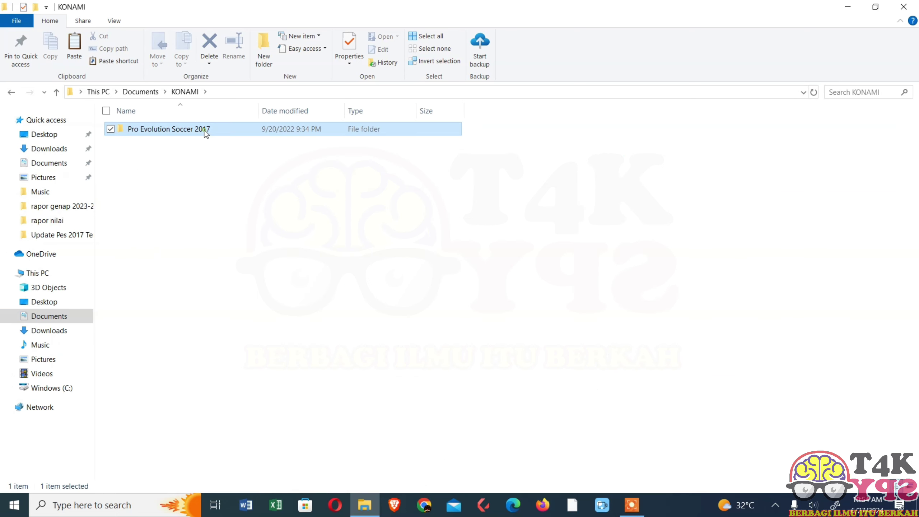
{"action": "double_click", "coordinate": [205, 133]}
{"action": "double_click", "coordinate": [152, 130]}
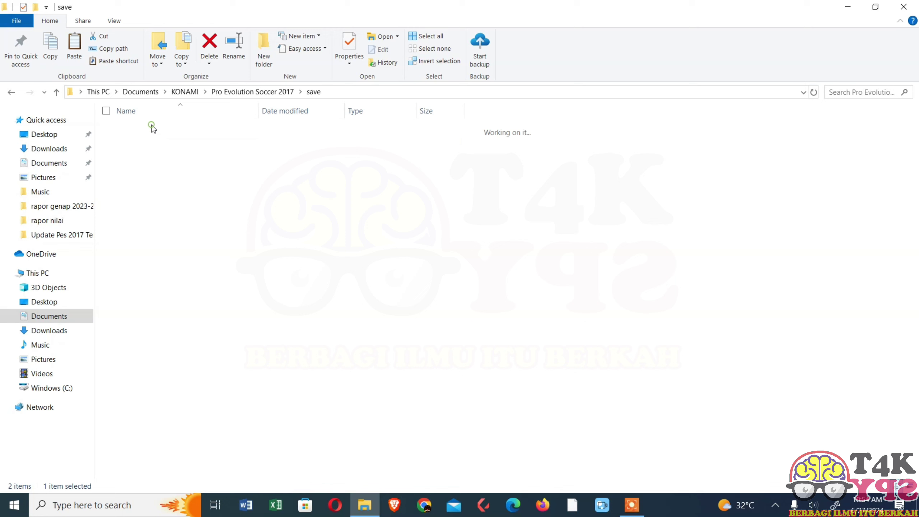
{"action": "right_click", "coordinate": [178, 213]}
{"action": "left_click", "coordinate": [82, 296]}
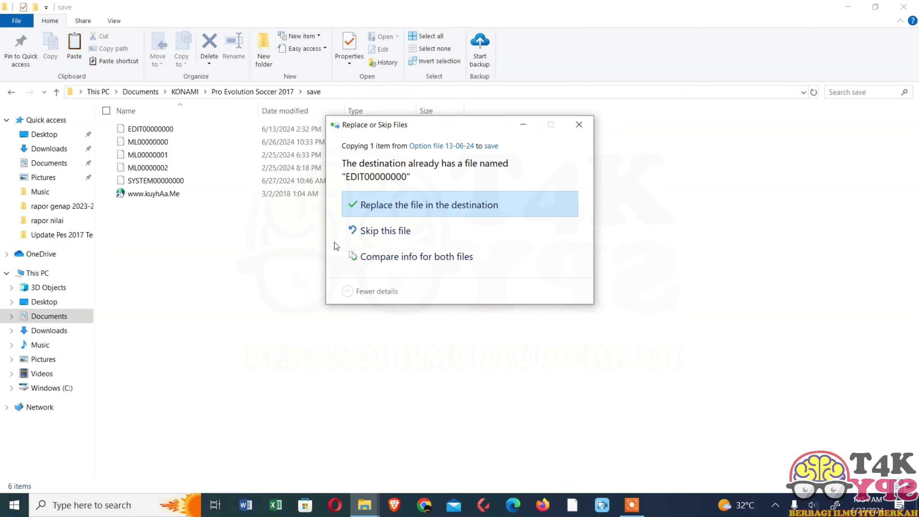
{"action": "left_click", "coordinate": [382, 216]}
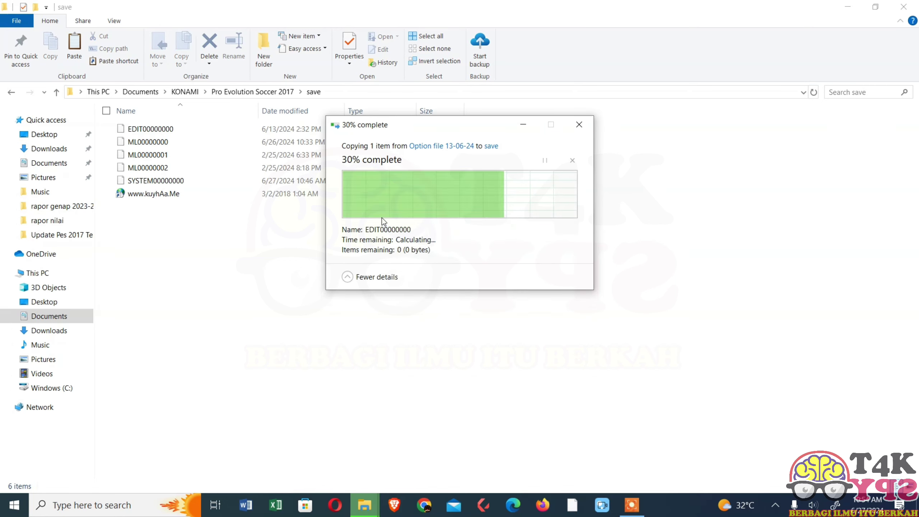
- Examine the required paths, DLC setting and CPK order in Urutannya.png from the inner DpFileList Generator5 folder of Update Pes 2017 Terbaru RZ
{"action": "left_click", "coordinate": [11, 93]}
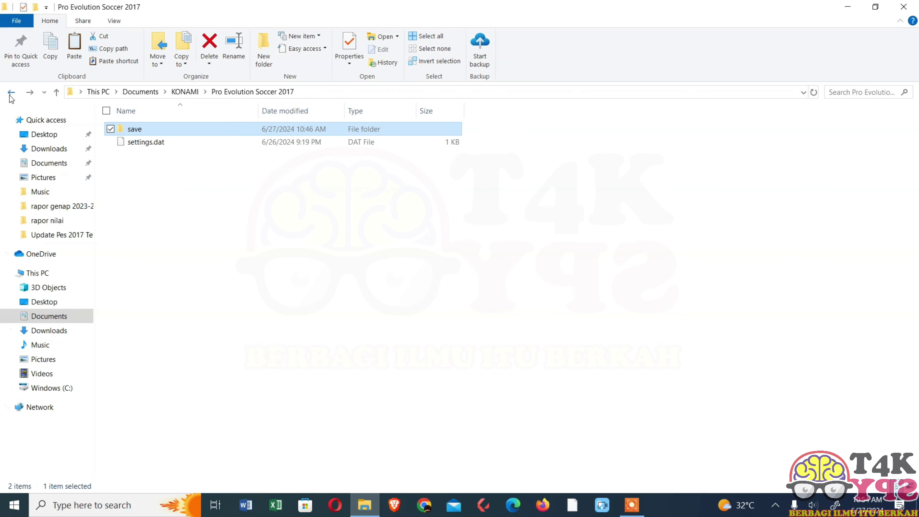
{"action": "left_click", "coordinate": [11, 93]}
{"action": "left_click", "coordinate": [11, 93]}
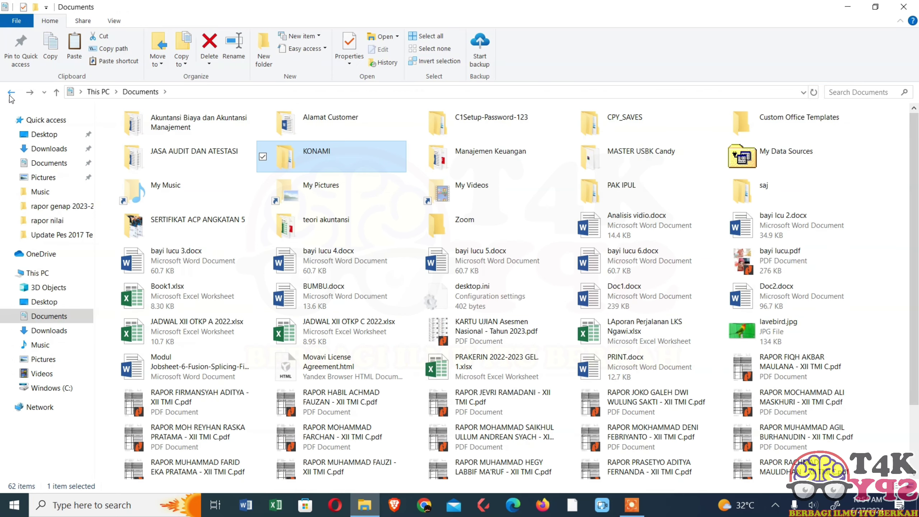
{"action": "left_click", "coordinate": [11, 93]}
{"action": "left_click", "coordinate": [11, 93]}
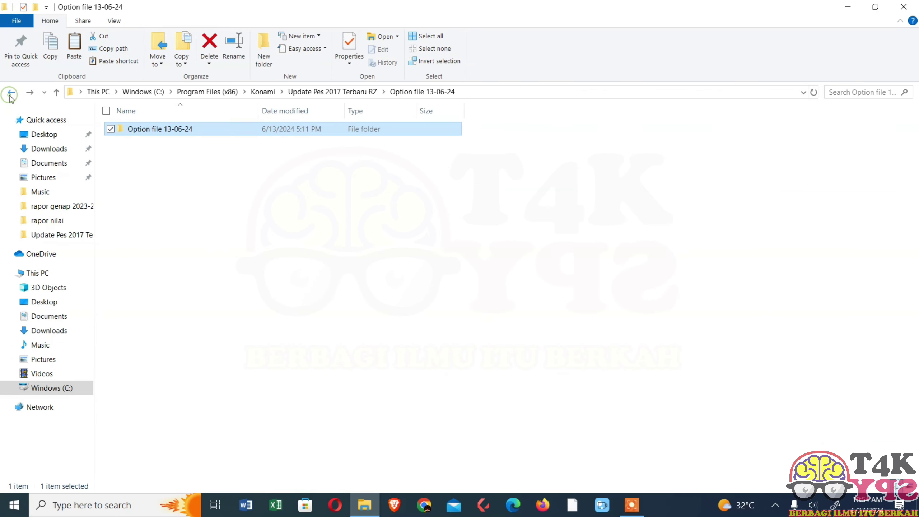
{"action": "left_click", "coordinate": [11, 93]}
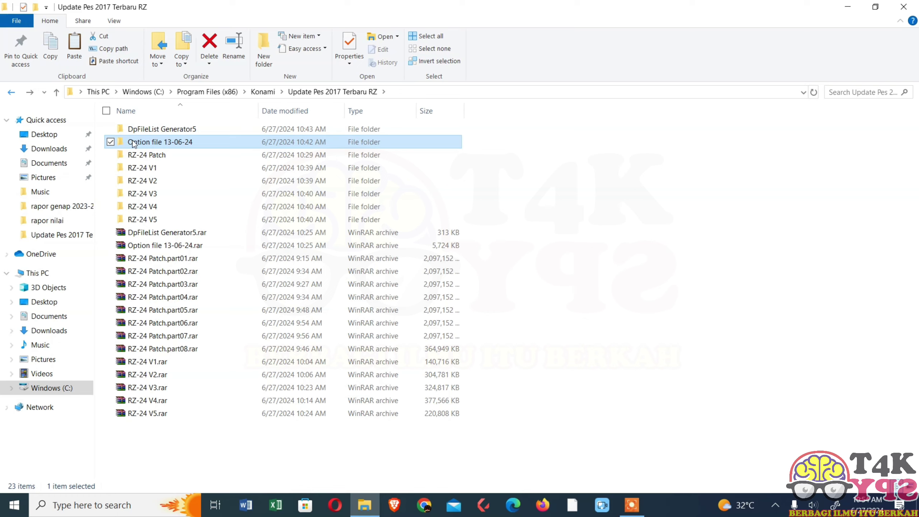
{"action": "double_click", "coordinate": [153, 129]}
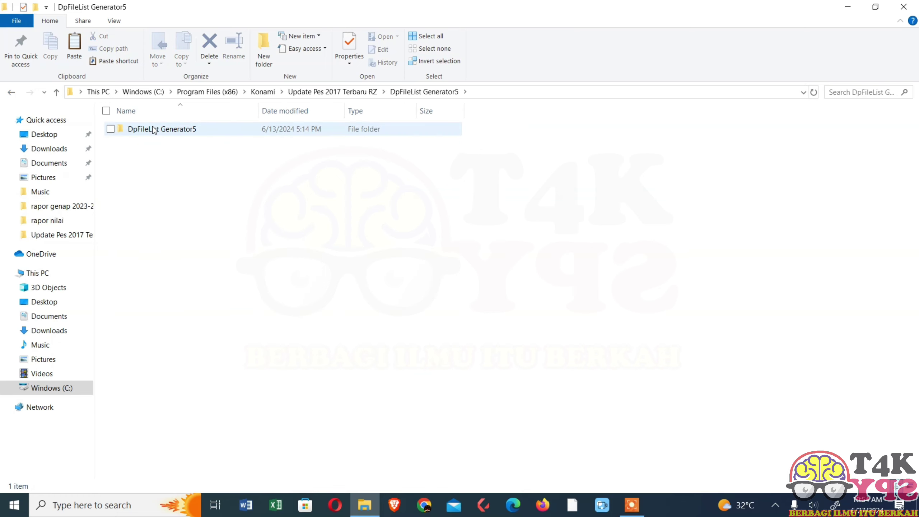
{"action": "double_click", "coordinate": [153, 129]}
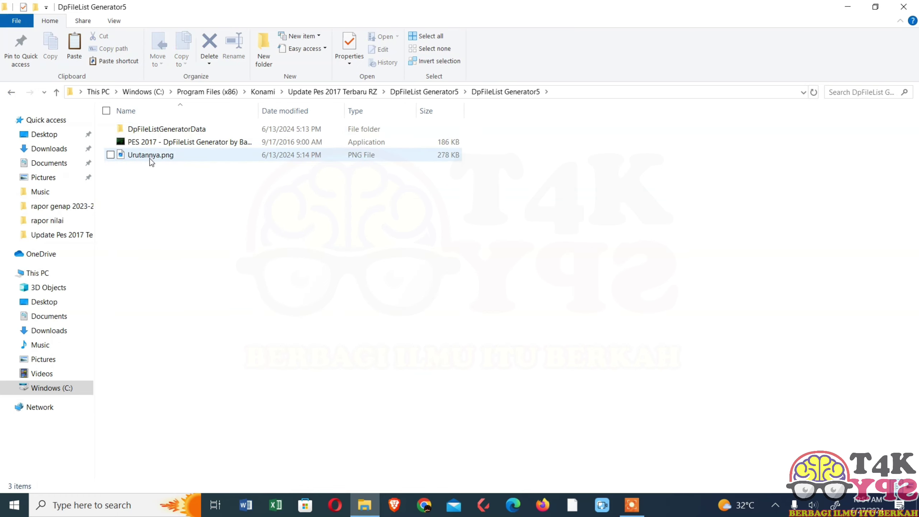
{"action": "double_click", "coordinate": [151, 155]}
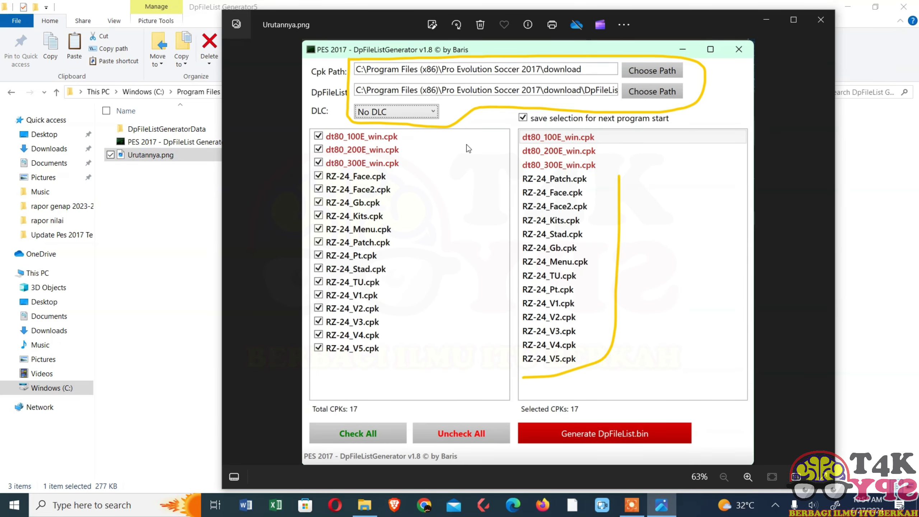
{"action": "left_click", "coordinate": [161, 268]}
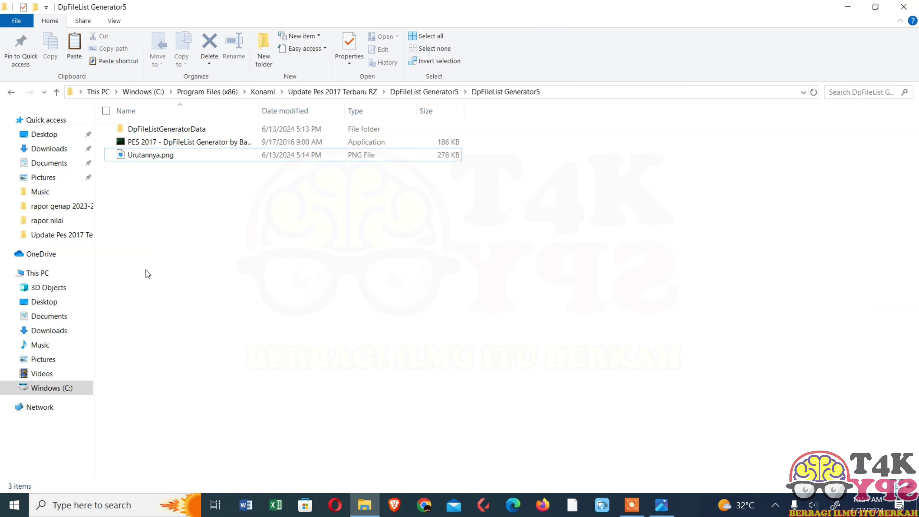
- Run PES2017 DpFileList Generator 1.5.exe from the Pro Evolution Soccer 2017 folder under Konami
{"action": "left_click", "coordinate": [13, 92]}
{"action": "left_click", "coordinate": [13, 92]}
{"action": "left_click", "coordinate": [12, 91]}
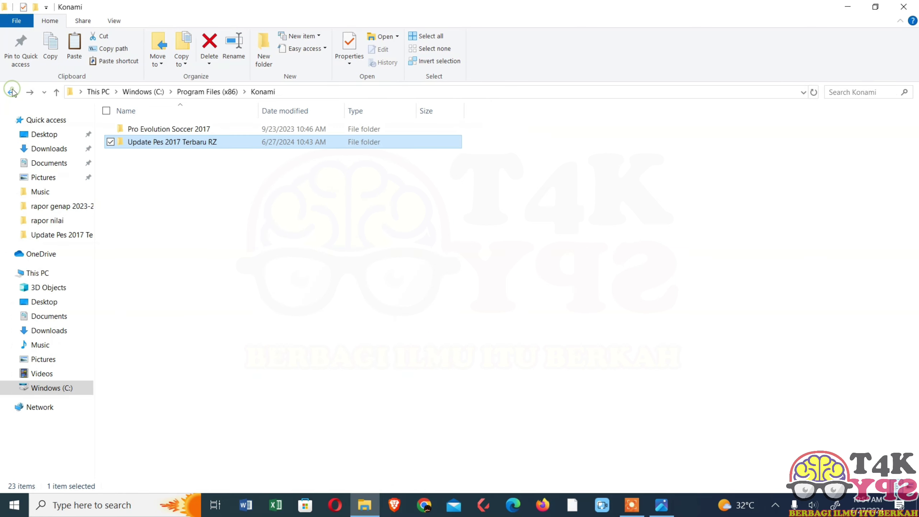
{"action": "double_click", "coordinate": [156, 131]}
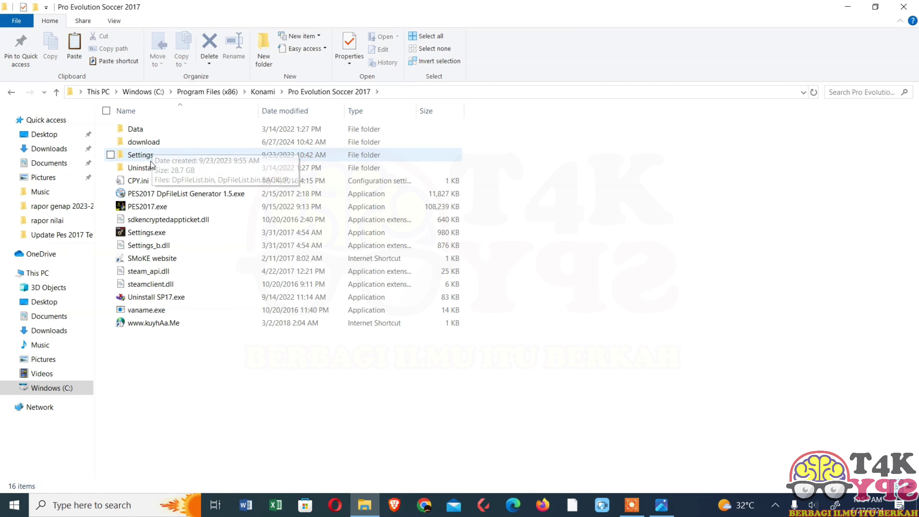
{"action": "right_click", "coordinate": [163, 193]}
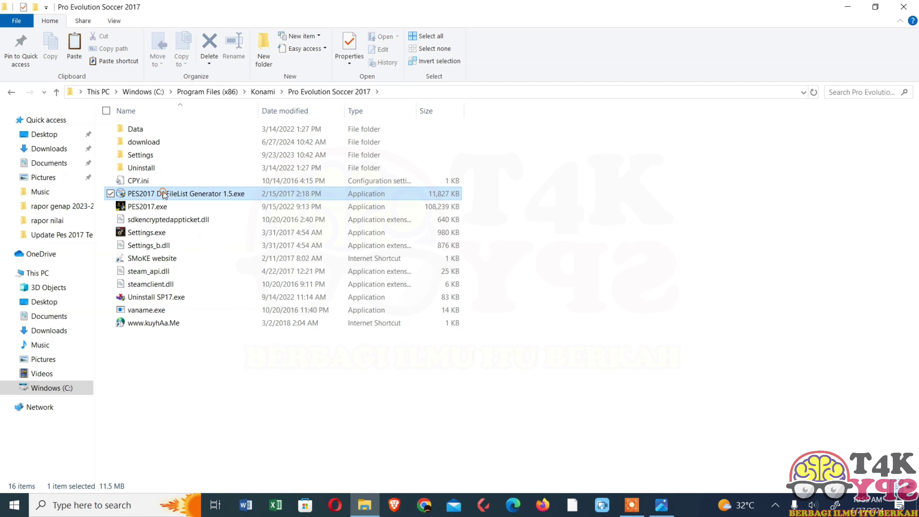
{"action": "left_click", "coordinate": [101, 206]}
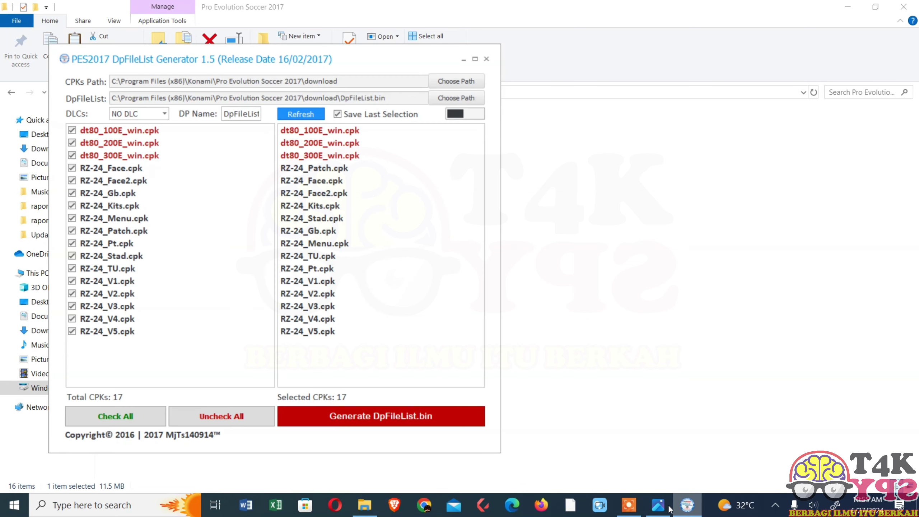
- Compare the generator's paths, DLC setting and CPK order with Urutannya.png side by side, and close both windows
{"action": "left_click", "coordinate": [658, 505]}
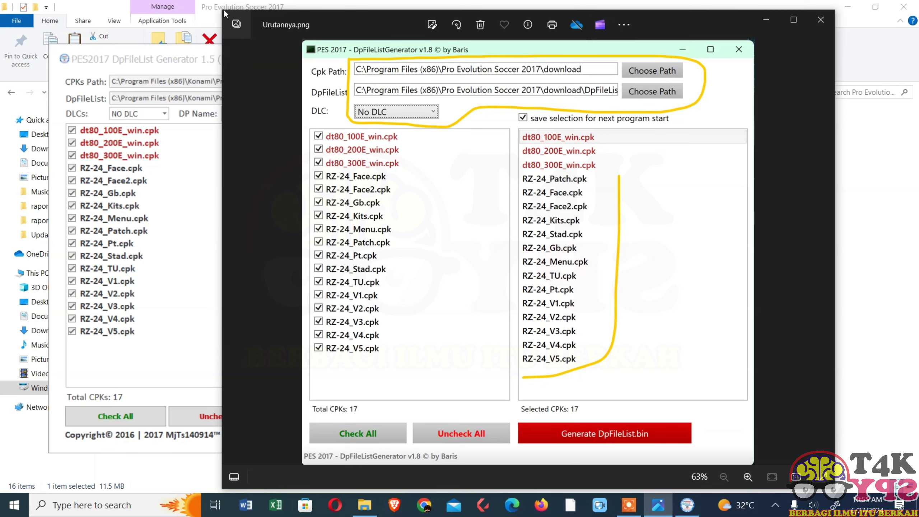
{"action": "left_click_drag", "start_coordinate": [221, 10], "coordinate": [335, 95]}
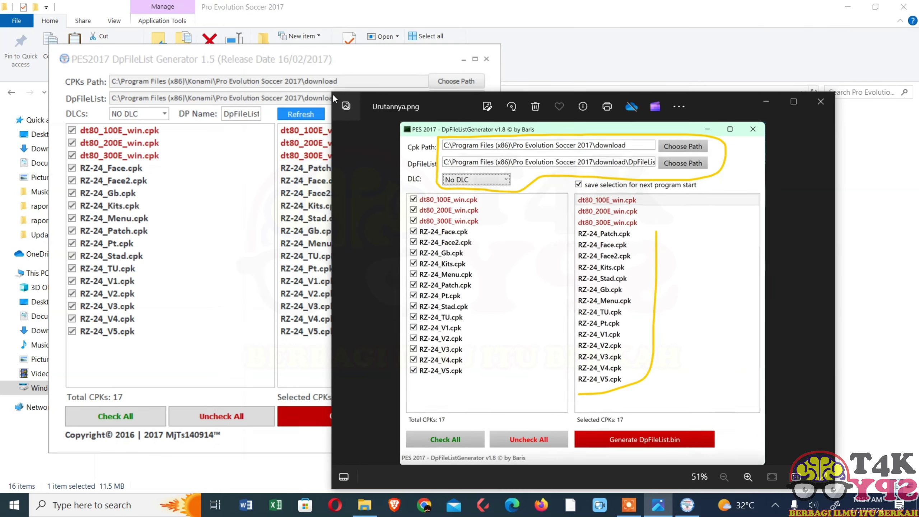
{"action": "left_click_drag", "start_coordinate": [444, 102], "coordinate": [518, 59]}
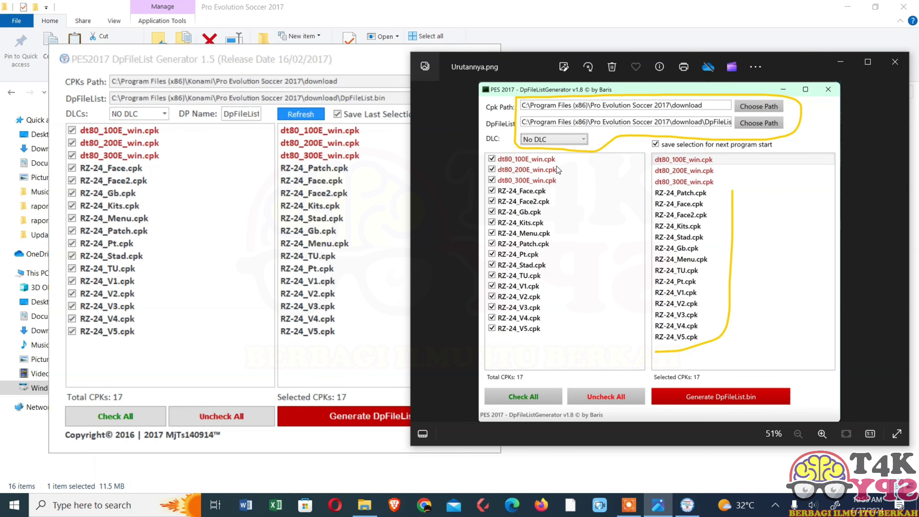
{"action": "left_click", "coordinate": [895, 62]}
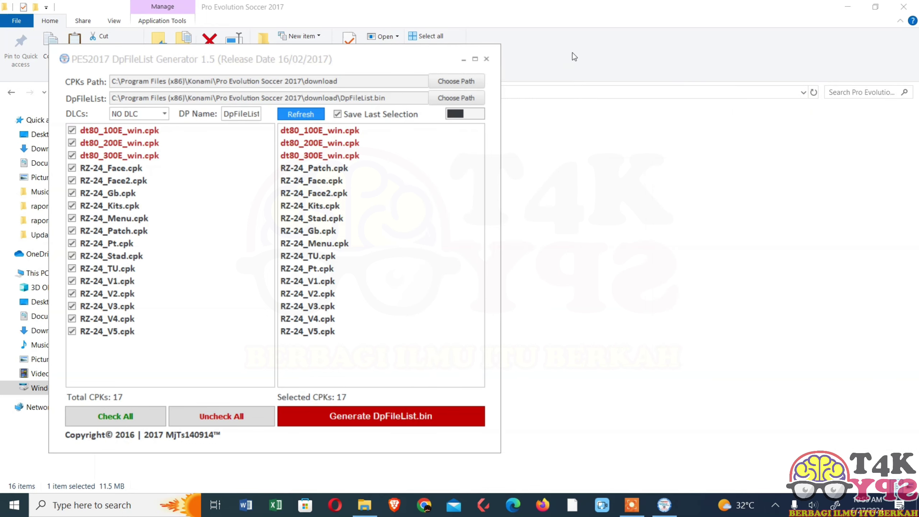
{"action": "left_click", "coordinate": [487, 59]}
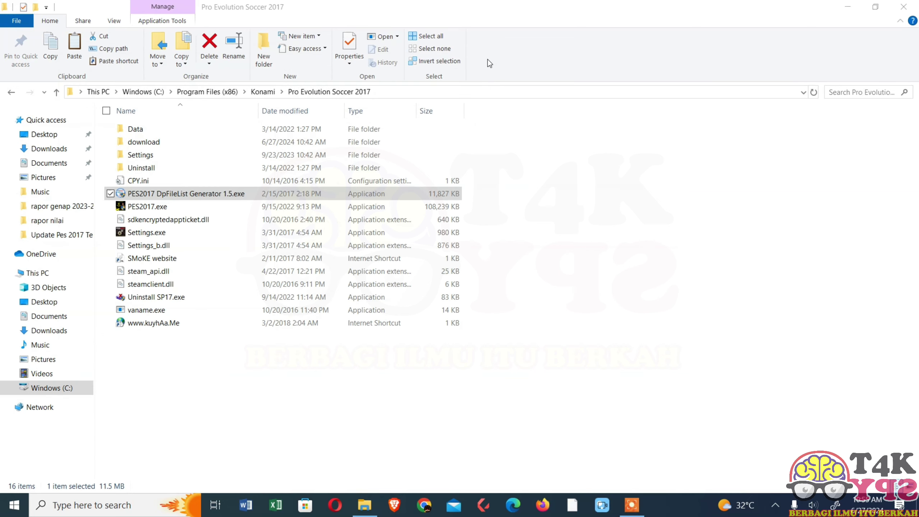
- Launch PES2017.exe from the Pro Evolution Soccer 2017 folder under Konami
{"action": "left_click", "coordinate": [605, 259]}
{"action": "left_click", "coordinate": [14, 95]}
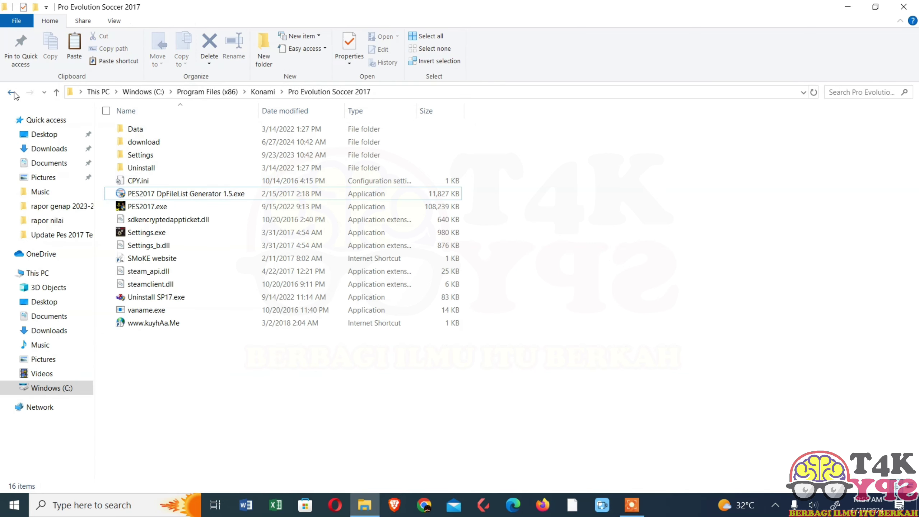
{"action": "double_click", "coordinate": [169, 142]}
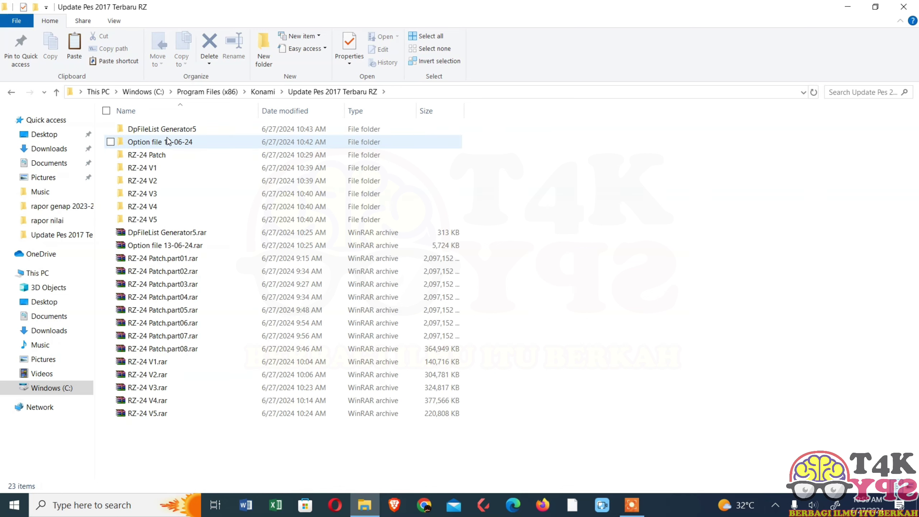
{"action": "left_click", "coordinate": [12, 94]}
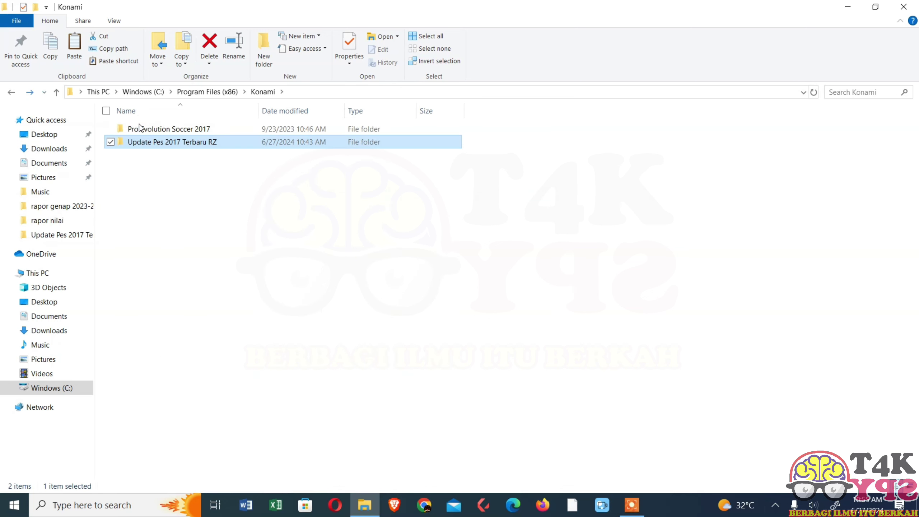
{"action": "double_click", "coordinate": [143, 128]}
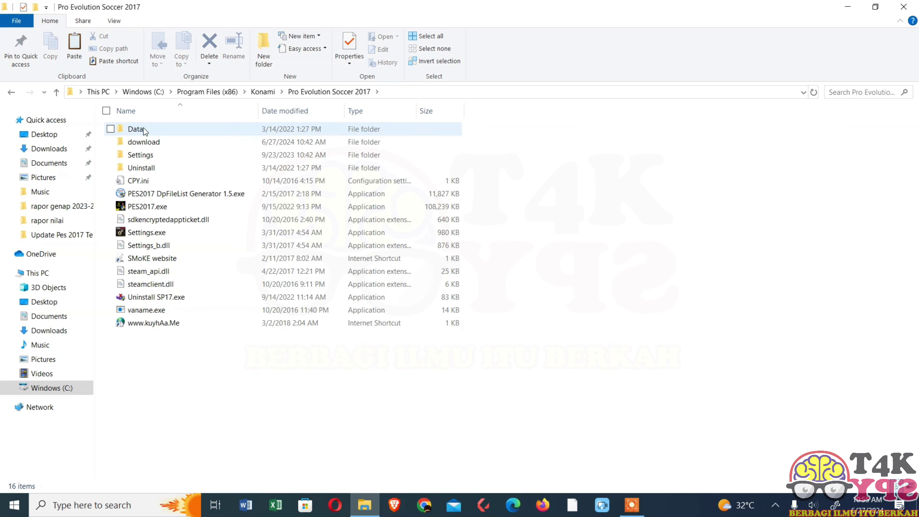
{"action": "left_click", "coordinate": [158, 212]}
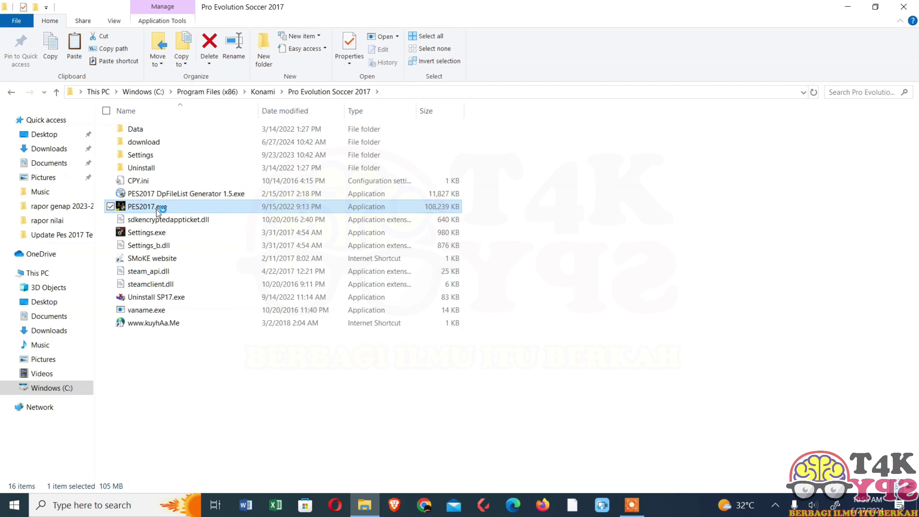